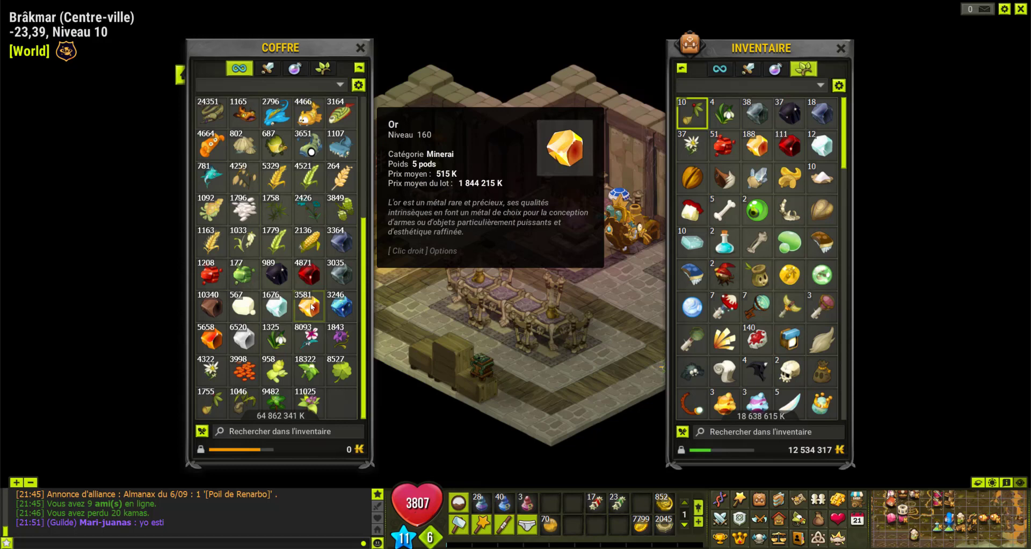
# Step: Look through the chest's stored resources, from the woods and fish to the cereals, ores and flowers
pyautogui.scroll(6, 310, 309)
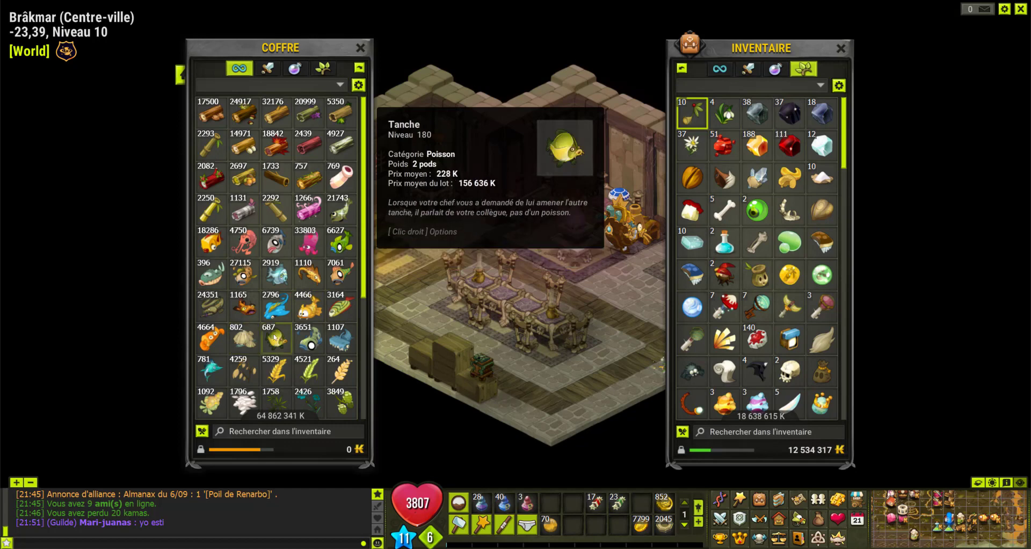
pyautogui.scroll(-3, 275, 339)
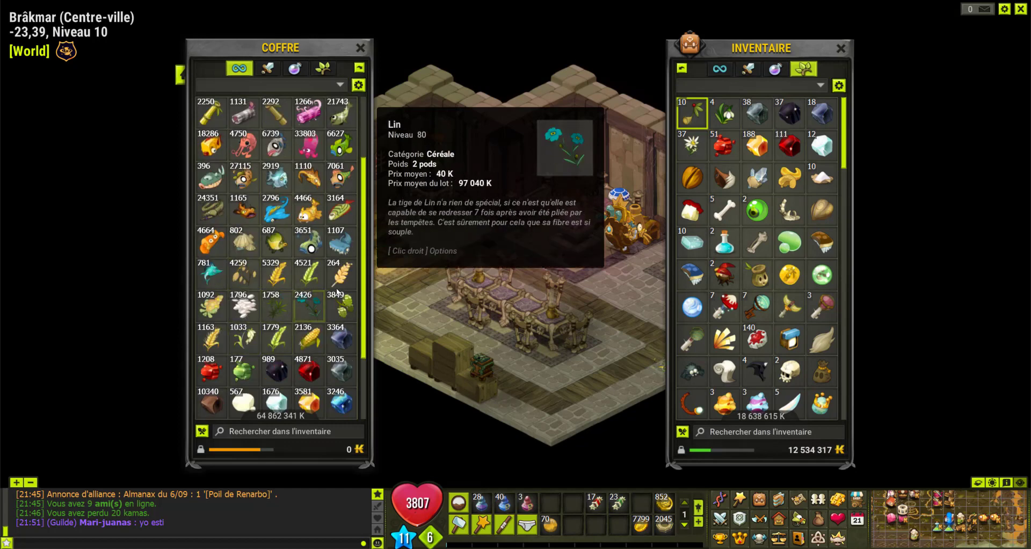
pyautogui.scroll(-3, 339, 282)
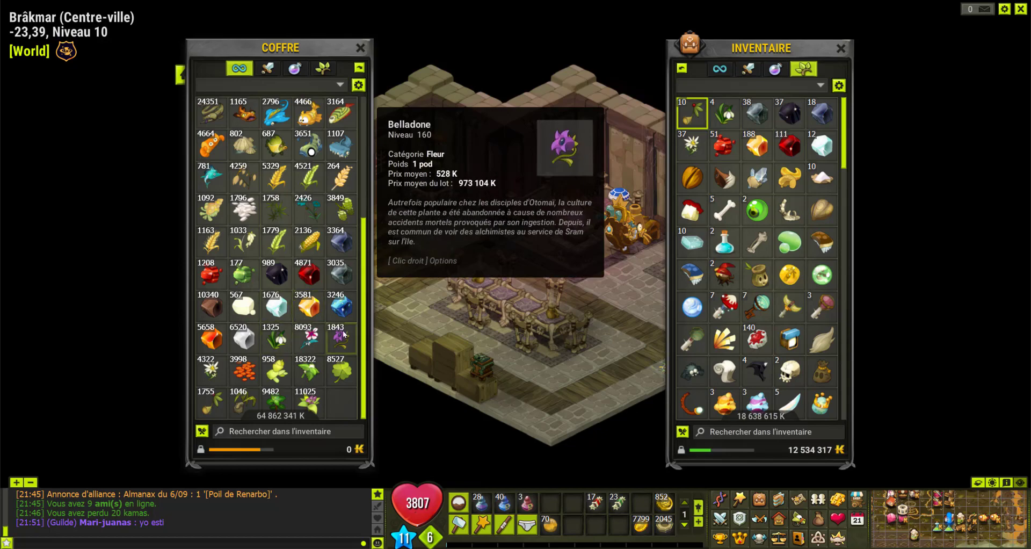
pyautogui.scroll(-2, 371, 310)
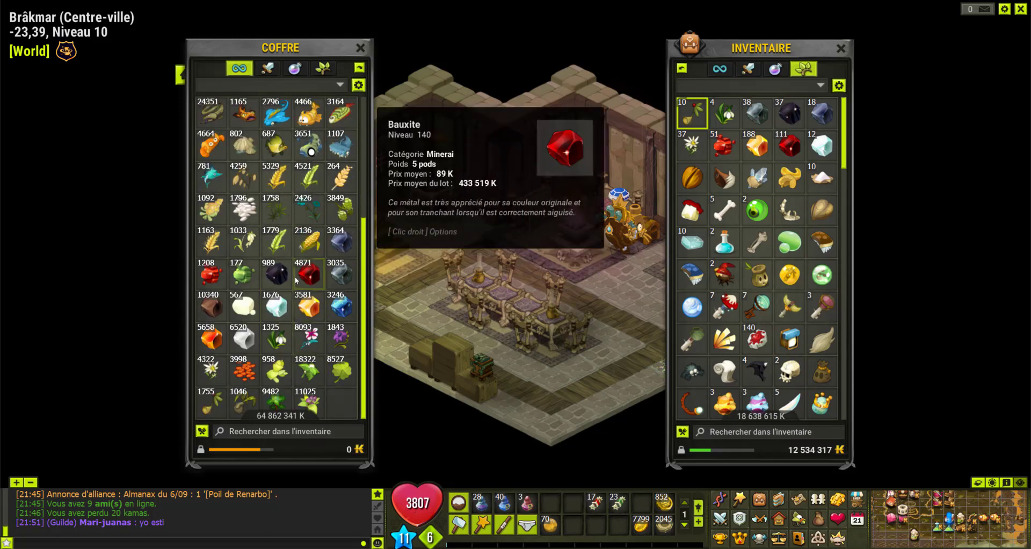
pyautogui.scroll(3, 293, 231)
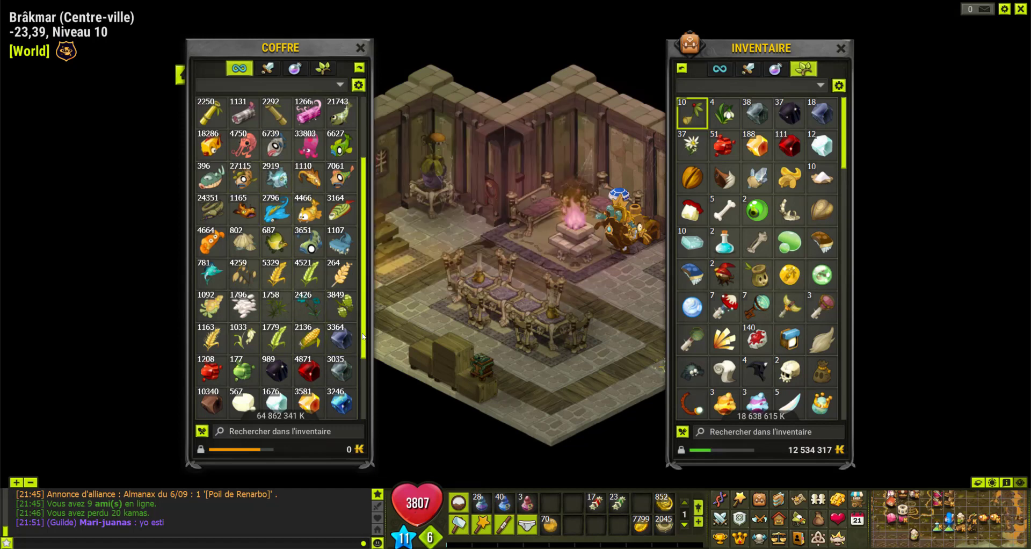
pyautogui.moveTo(364, 329); pyautogui.dragTo(364, 264)
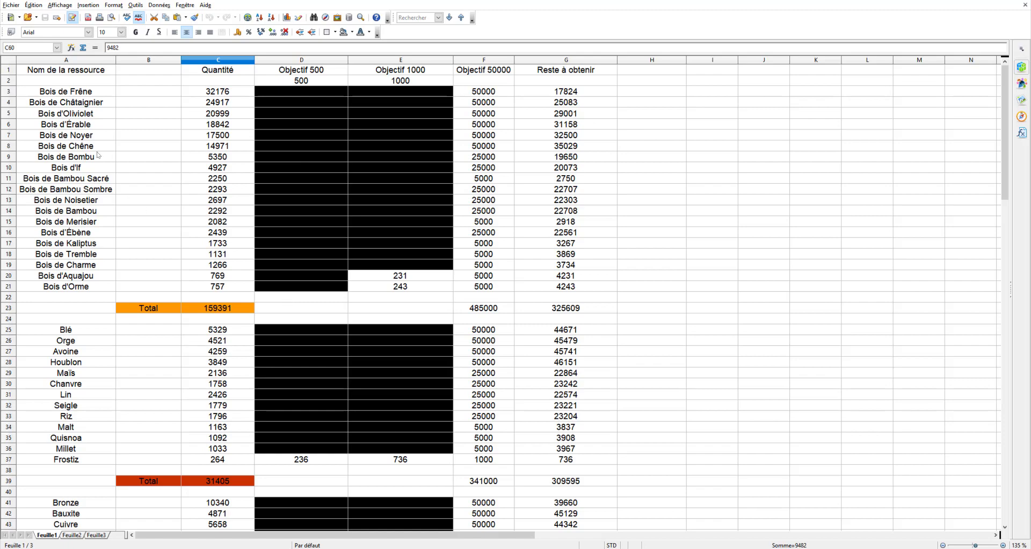
# Step: Switch to the OpenOffice Calc resource spreadsheet and review the resource names from Bois de Frêne to Poiskaille, then the wood block
pyautogui.moveTo(73, 100); pyautogui.dragTo(67, 446)
pyautogui.scroll(-20, 67, 298)
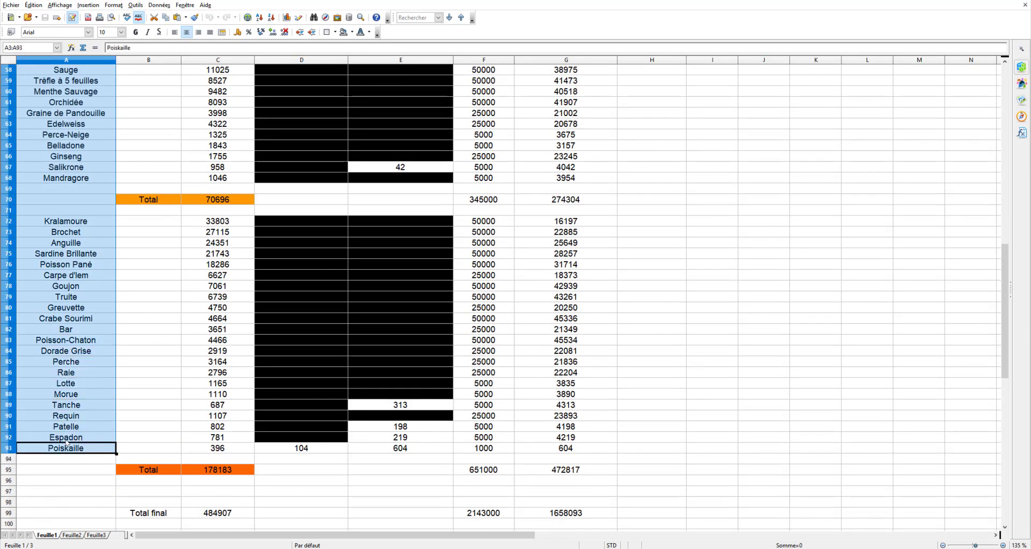
pyautogui.scroll(19, 67, 445)
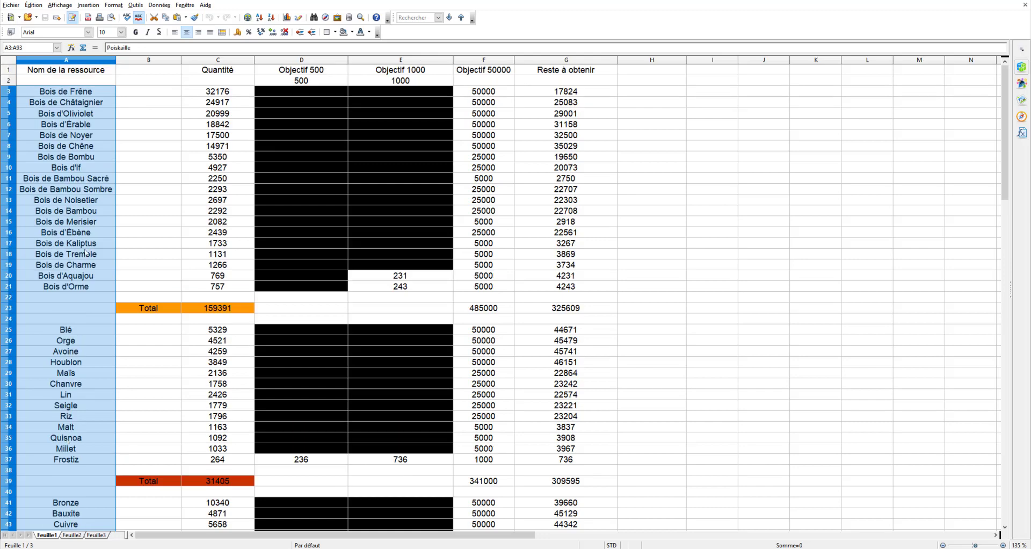
pyautogui.moveTo(73, 94); pyautogui.dragTo(73, 287)
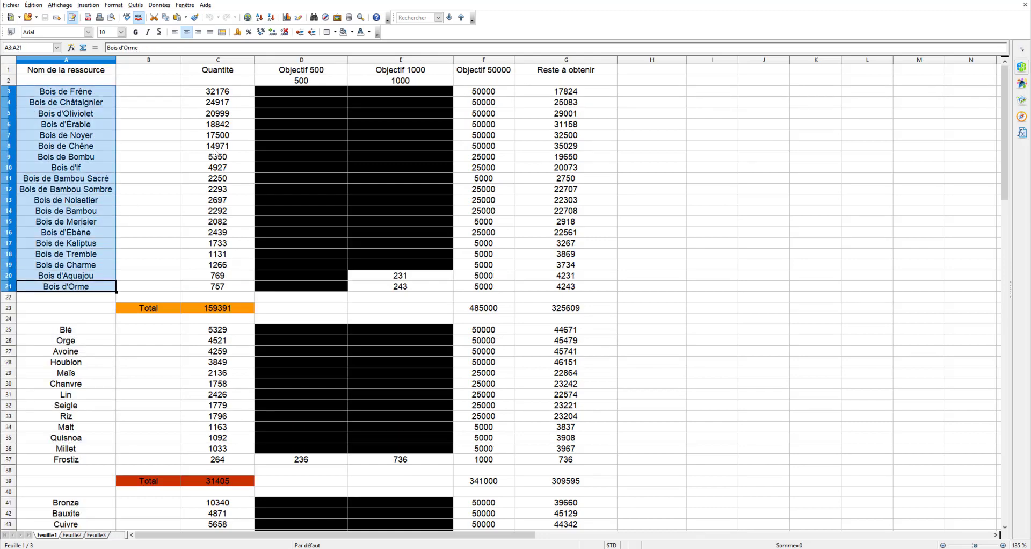
# Step: Compare the wood quantities in C3:C21 with the wood stacks stored in the Dofus chest
pyautogui.moveTo(217, 91); pyautogui.dragTo(223, 288)
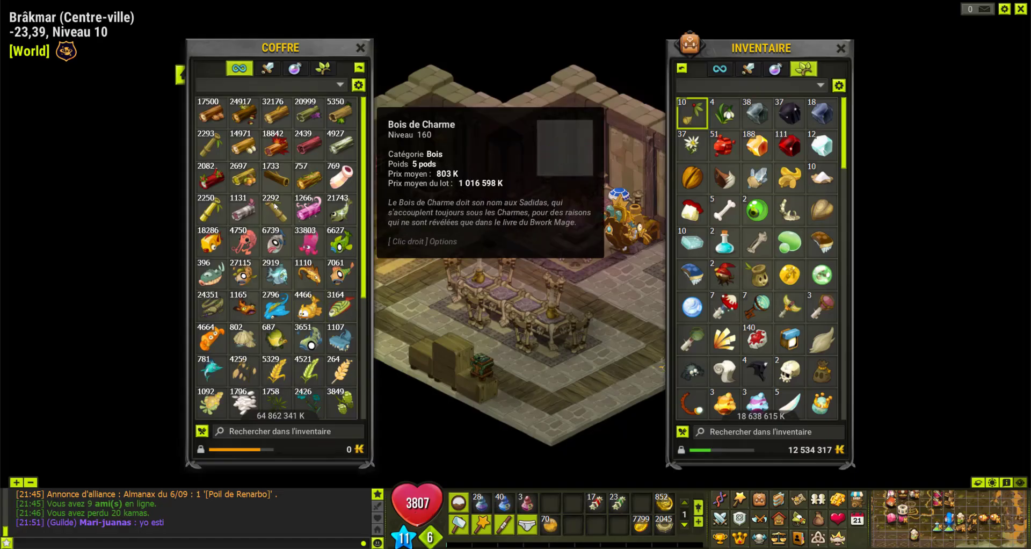
pyautogui.click(269, 85)
pyautogui.click(215, 114)
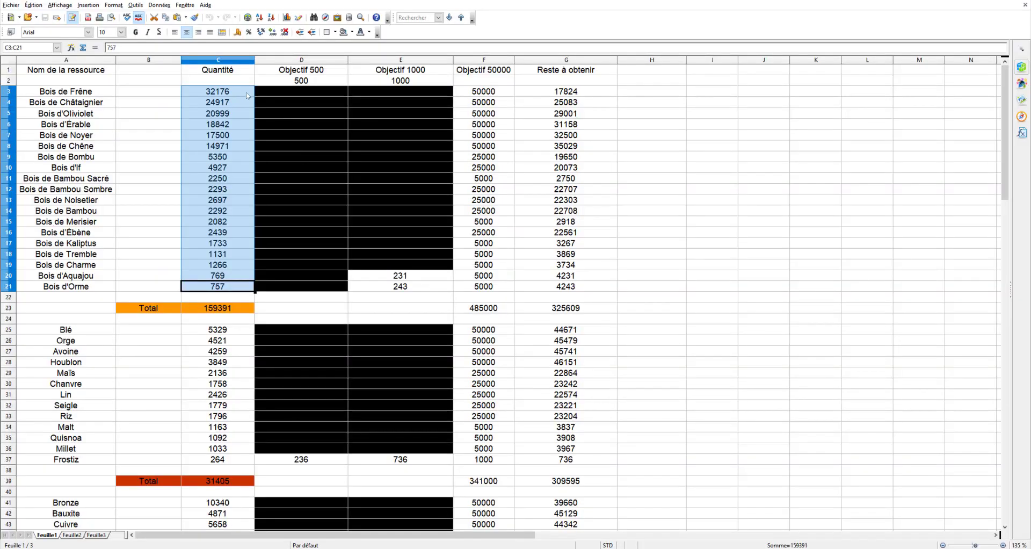
pyautogui.click(207, 92)
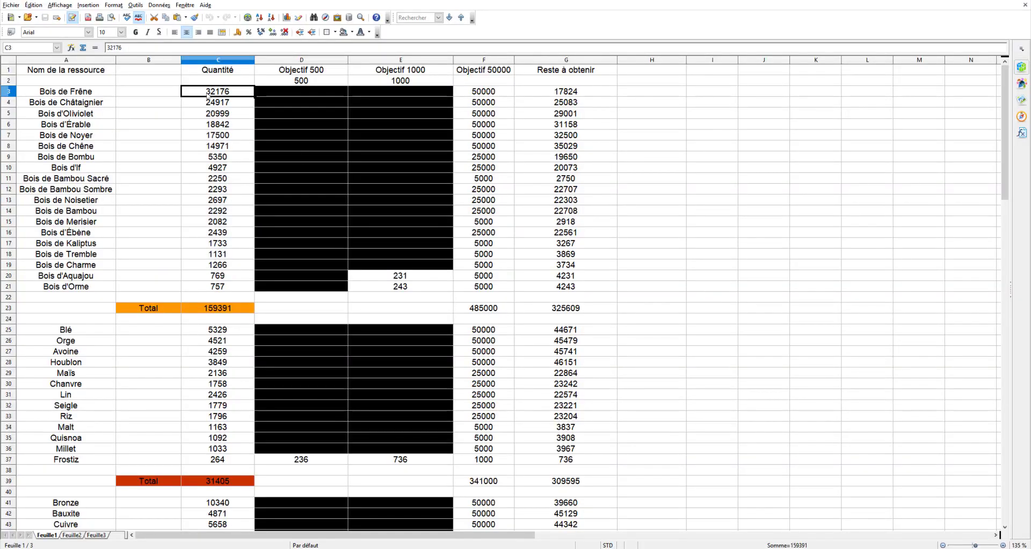
pyautogui.moveTo(239, 96); pyautogui.dragTo(227, 285)
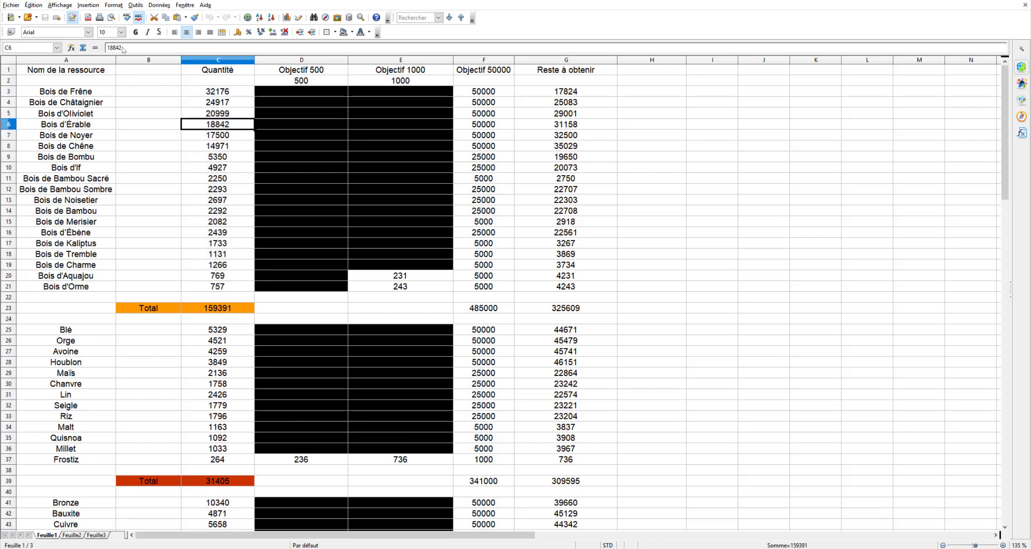
pyautogui.moveTo(227, 265); pyautogui.dragTo(227, 285)
pyautogui.click(227, 285)
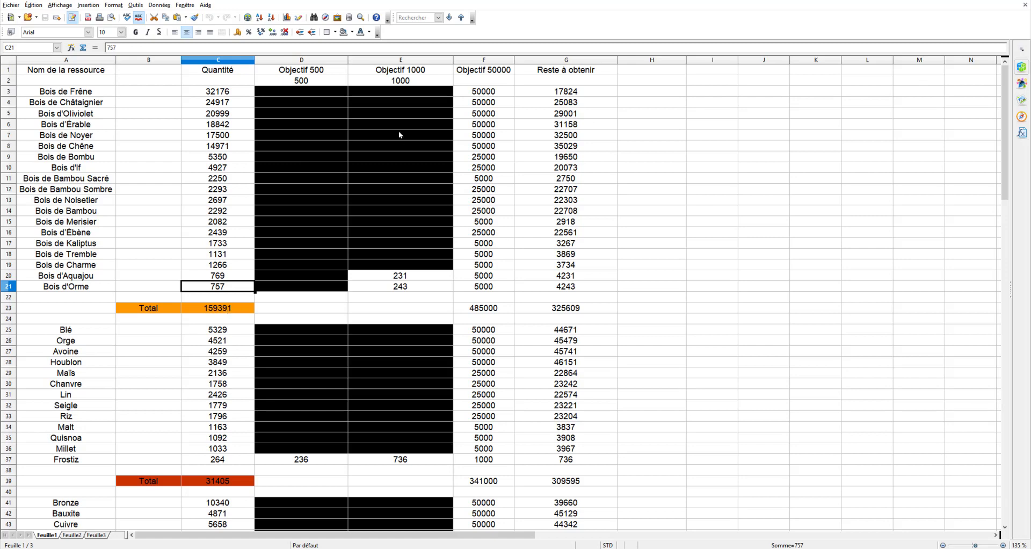
# Step: Examine the Objectif 500 and Objectif 1000 columns and their blacked-out wood cells
pyautogui.click(344, 74)
pyautogui.moveTo(347, 76); pyautogui.dragTo(398, 73)
pyautogui.click(312, 75)
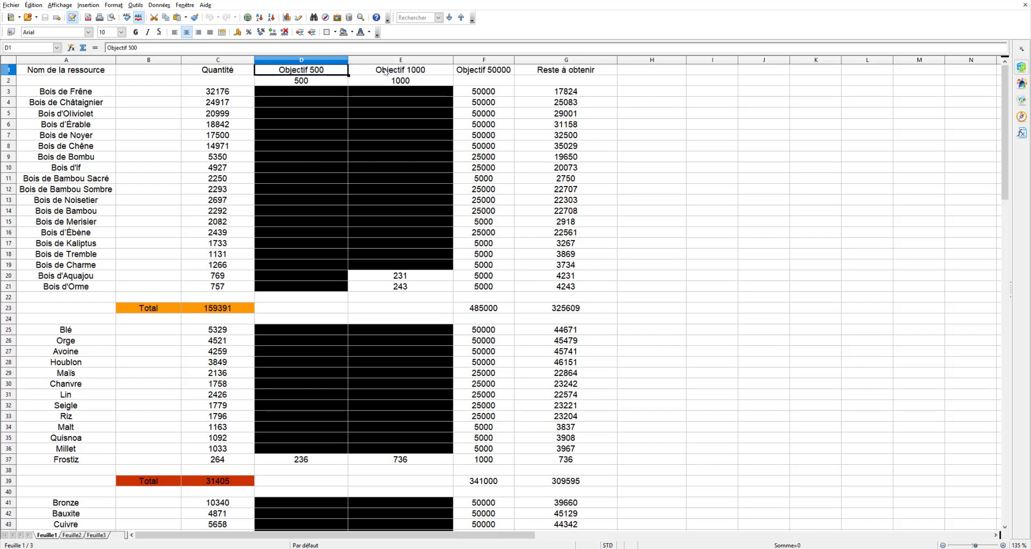
pyautogui.moveTo(312, 75); pyautogui.dragTo(396, 72)
pyautogui.click(332, 214)
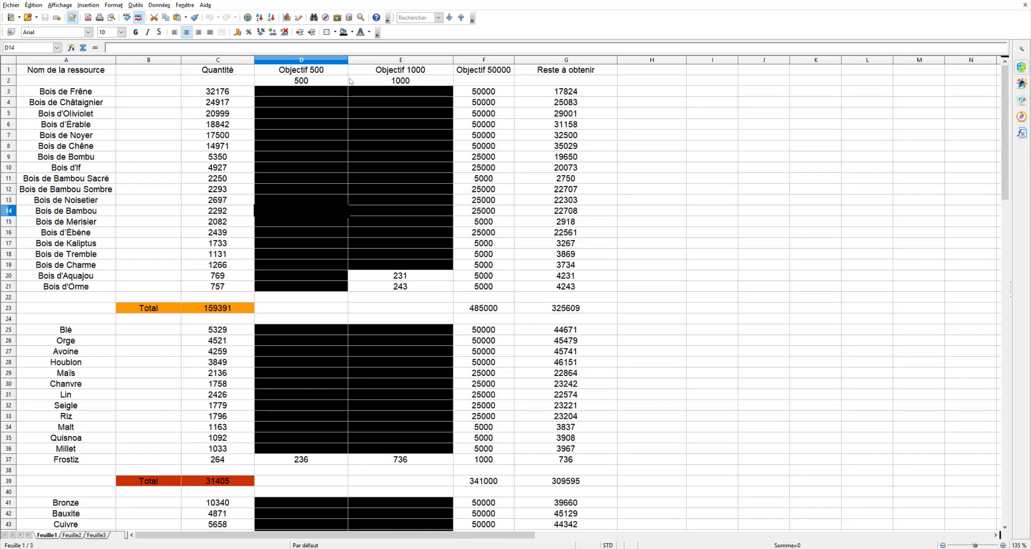
# Step: Review the Objectif 50000 column's targets for all the woods in F3:F21
pyautogui.click(457, 74)
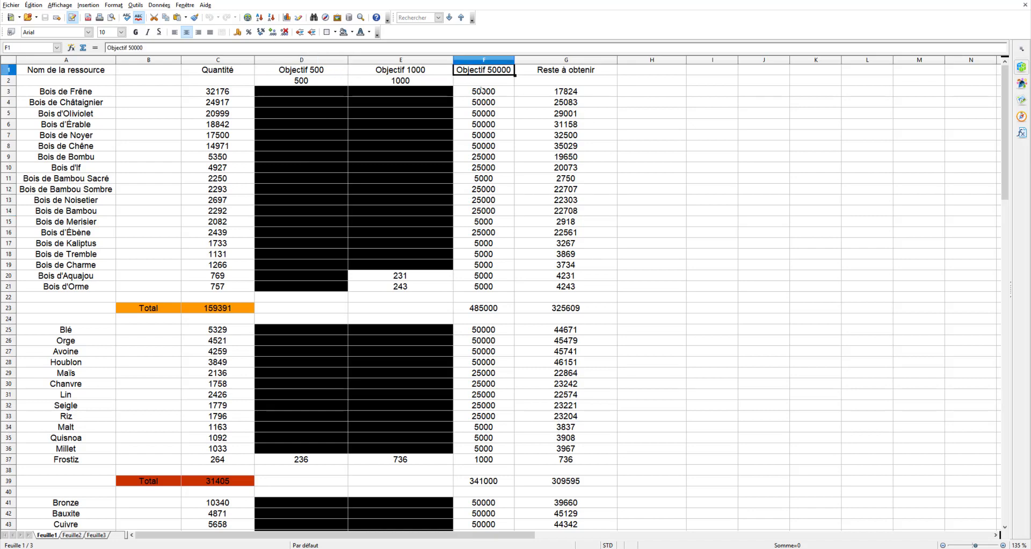
pyautogui.moveTo(484, 91); pyautogui.dragTo(489, 289)
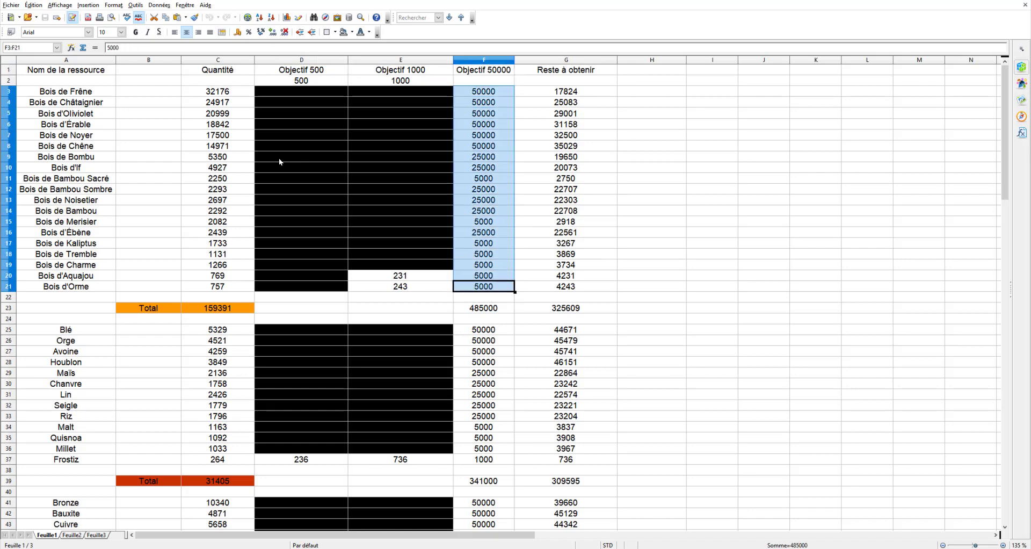
pyautogui.click(83, 96)
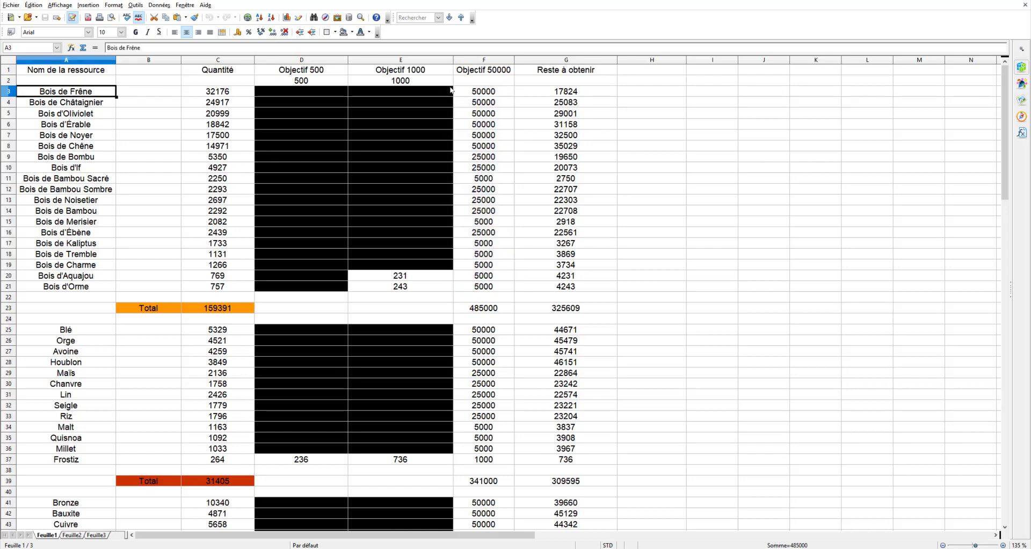
# Step: Go through the 50000 targets of the first six woods, Bois de Frêne to Bois de Chêne, and select F3:F8
pyautogui.click(470, 95)
pyautogui.press('Down')
pyautogui.press('Down')
pyautogui.press('Down')
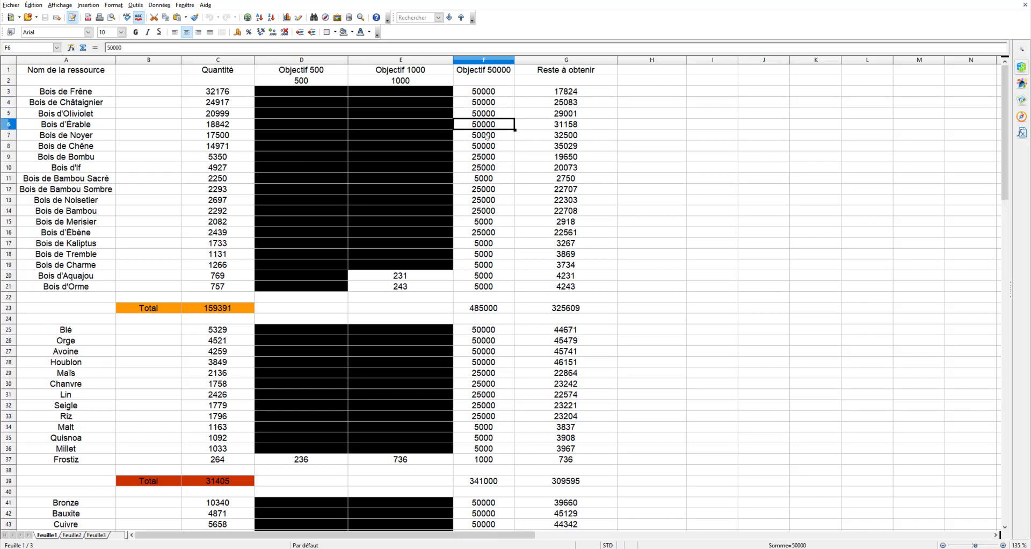
pyautogui.press('Down')
pyautogui.press('Down')
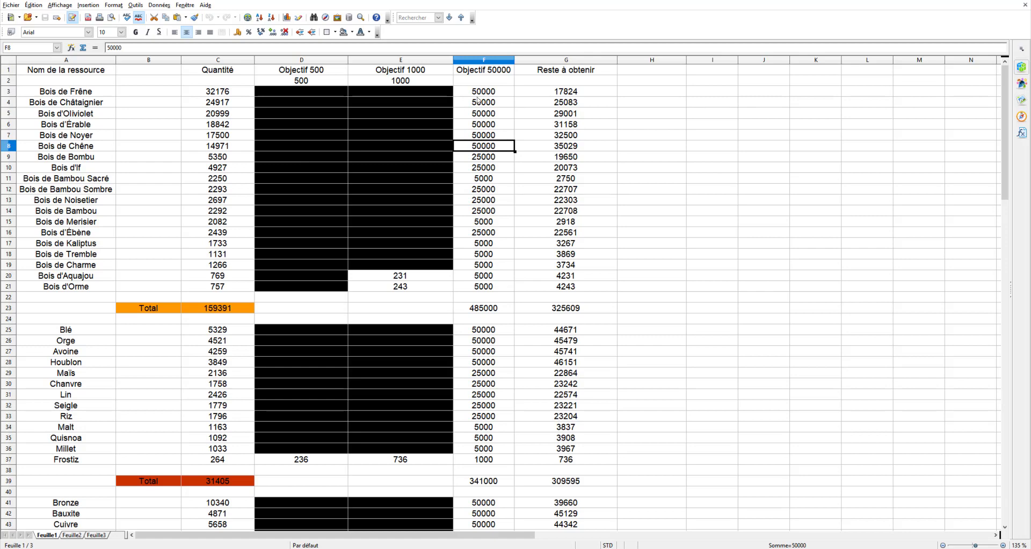
pyautogui.hotkey('ctrl', 'shift', 'Up')
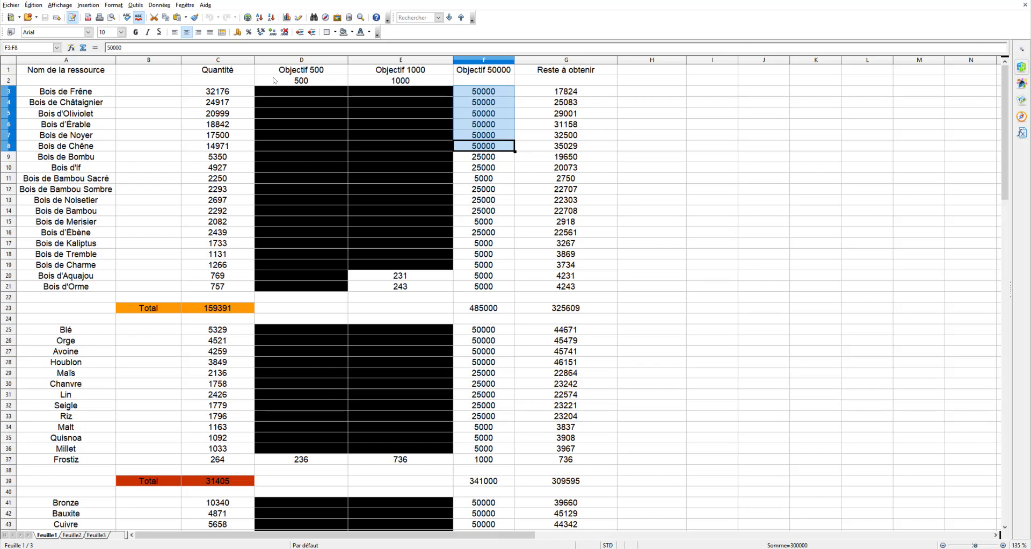
# Step: Check the quantities of the first six woods in C3:C8 and Bois de Chêne's remaining amount against its target
pyautogui.click(216, 93)
pyautogui.moveTo(216, 92); pyautogui.dragTo(221, 149)
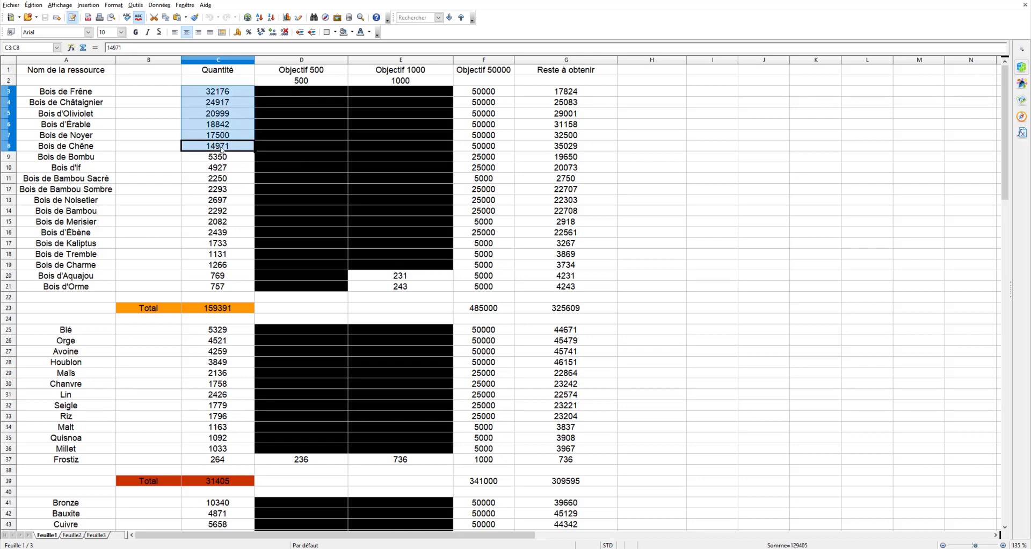
pyautogui.click(221, 148)
pyautogui.click(596, 152)
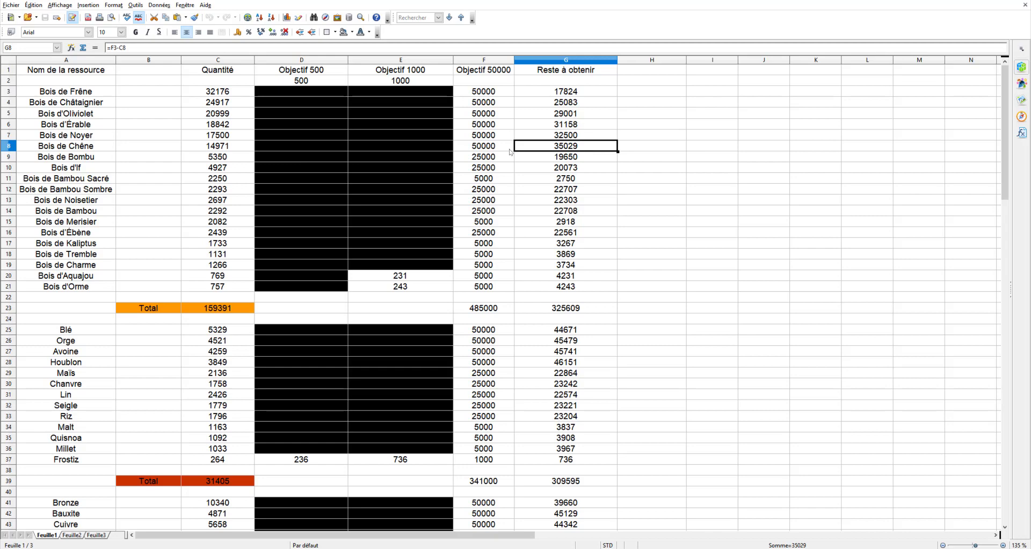
pyautogui.press('Left')
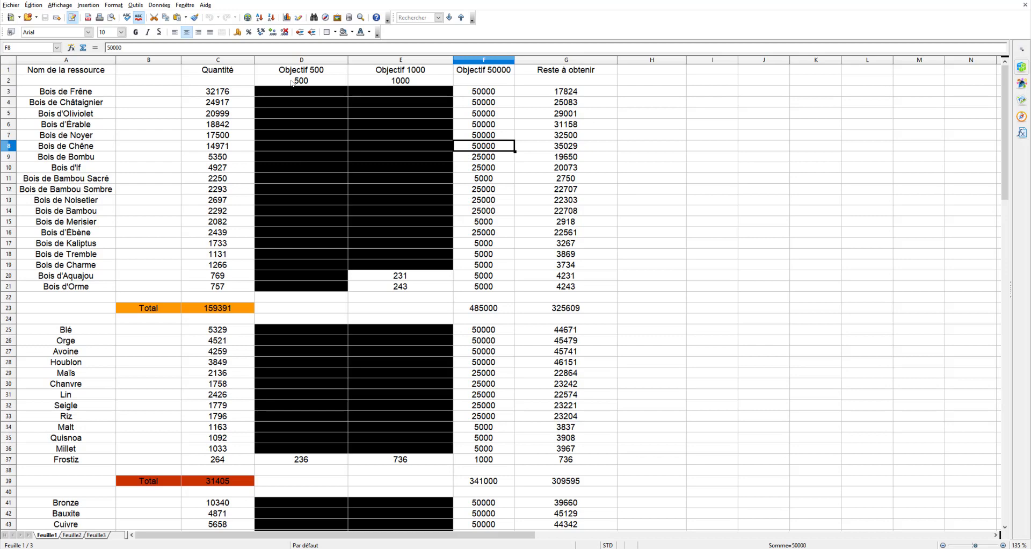
# Step: Examine the woods with a 25000 target, from Bois de Bombu to Bois d'Ébène, and their remaining amounts
pyautogui.press('Down')
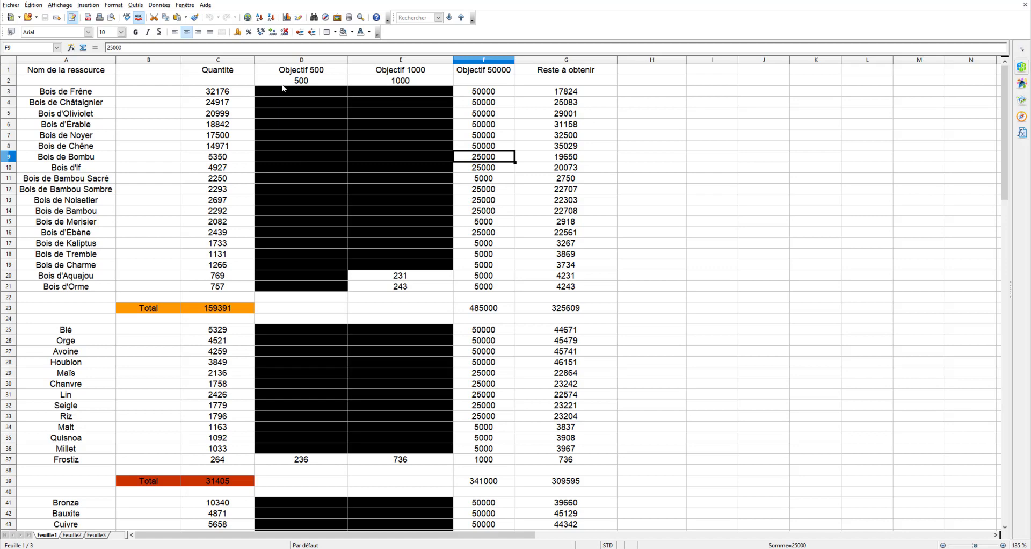
pyautogui.click(483, 168)
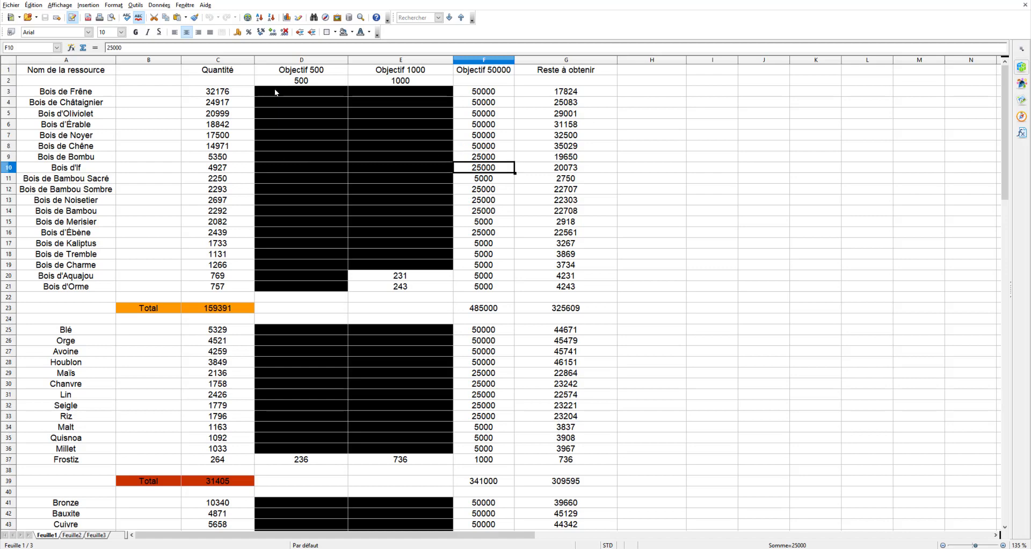
pyautogui.press('Down')
pyautogui.press('Down')
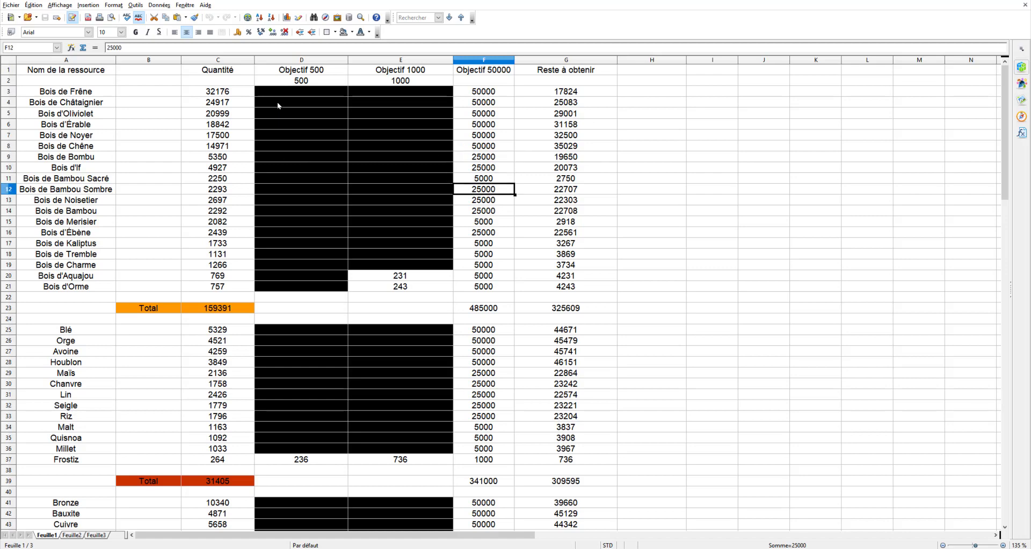
pyautogui.click(486, 197)
pyautogui.press('Down')
pyautogui.press('Down')
pyautogui.press('Down')
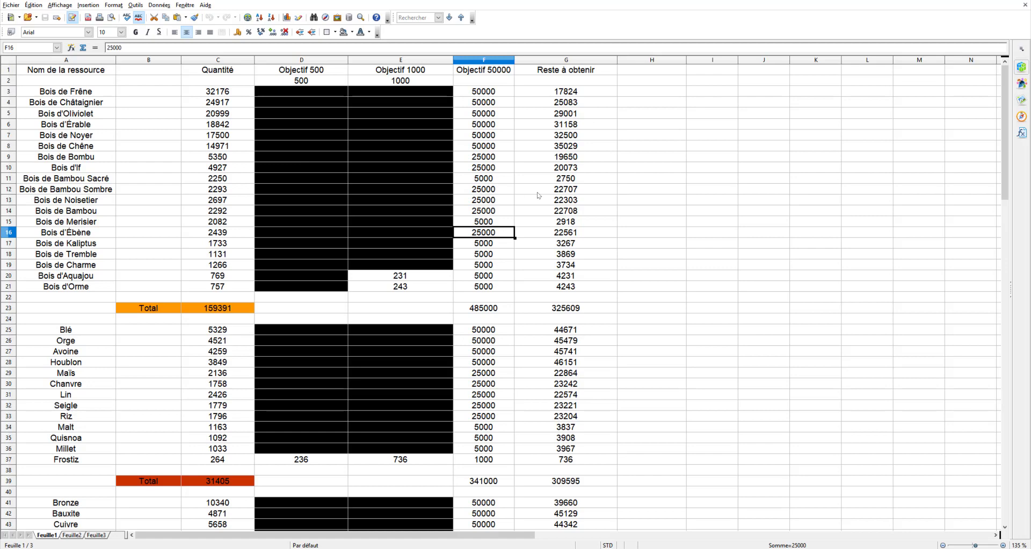
pyautogui.click(562, 189)
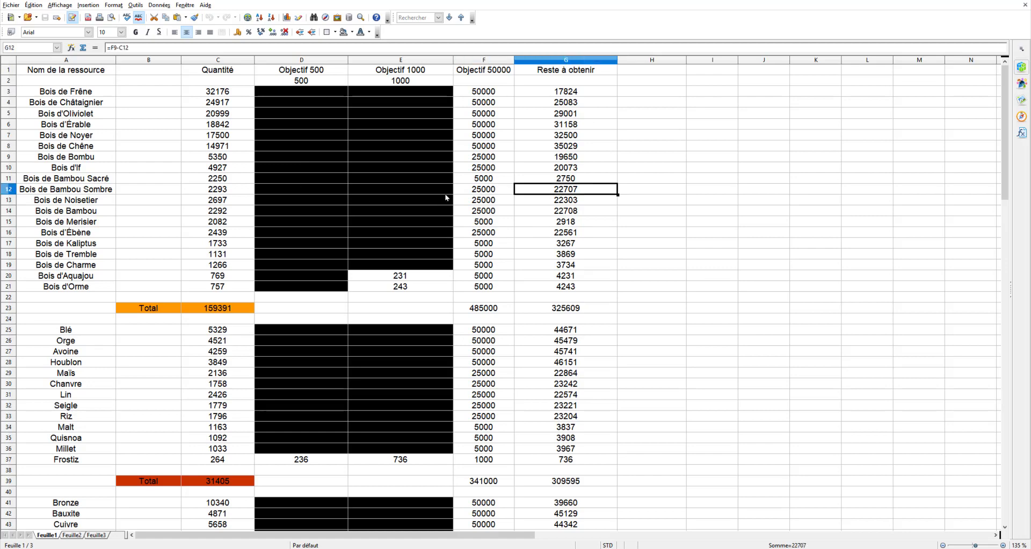
pyautogui.press('Up')
pyautogui.press('Up')
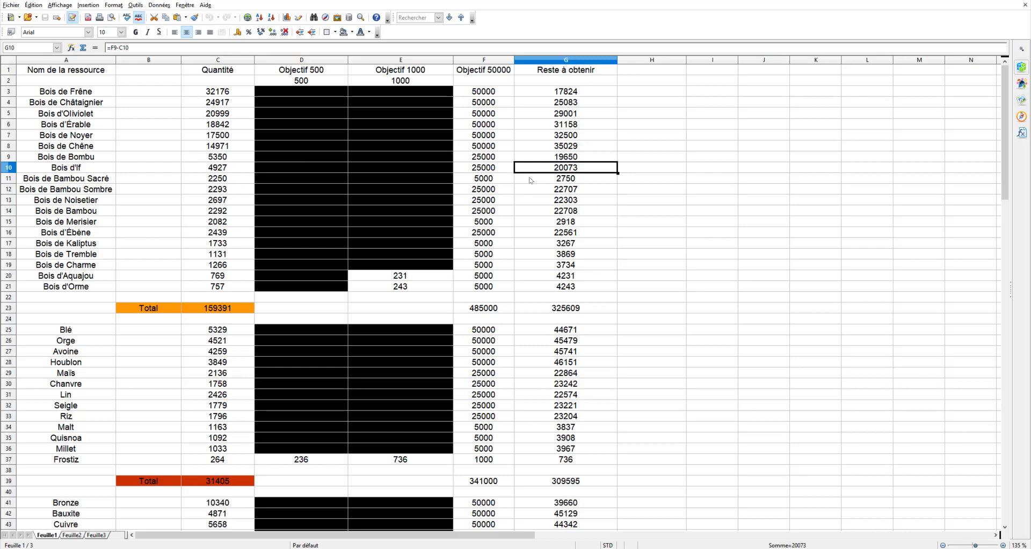
# Step: Examine the woods with a 5000 target, from Bois de Bambou Sacré down to Bois d'Orme
pyautogui.click(489, 182)
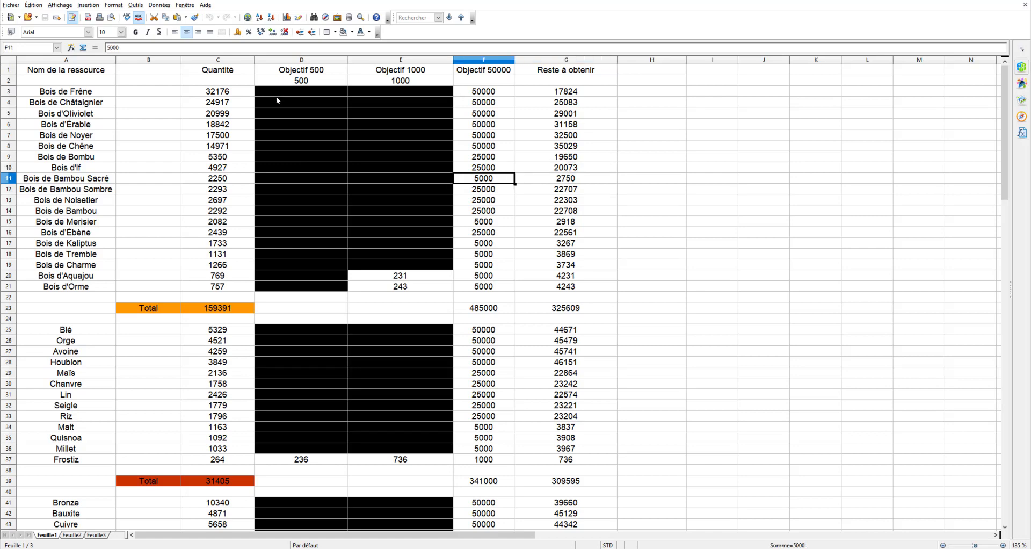
pyautogui.click(484, 223)
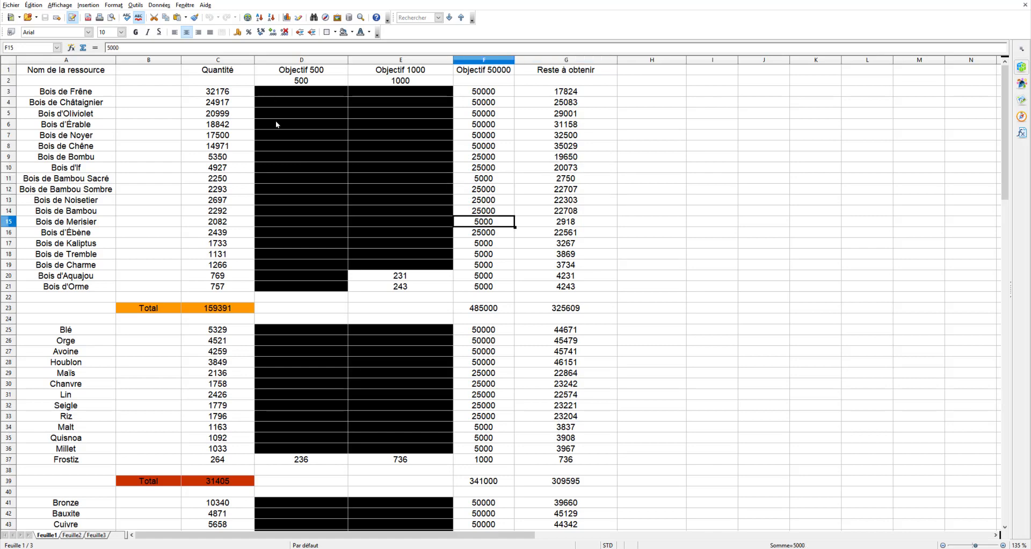
pyautogui.click(484, 243)
pyautogui.press('Down')
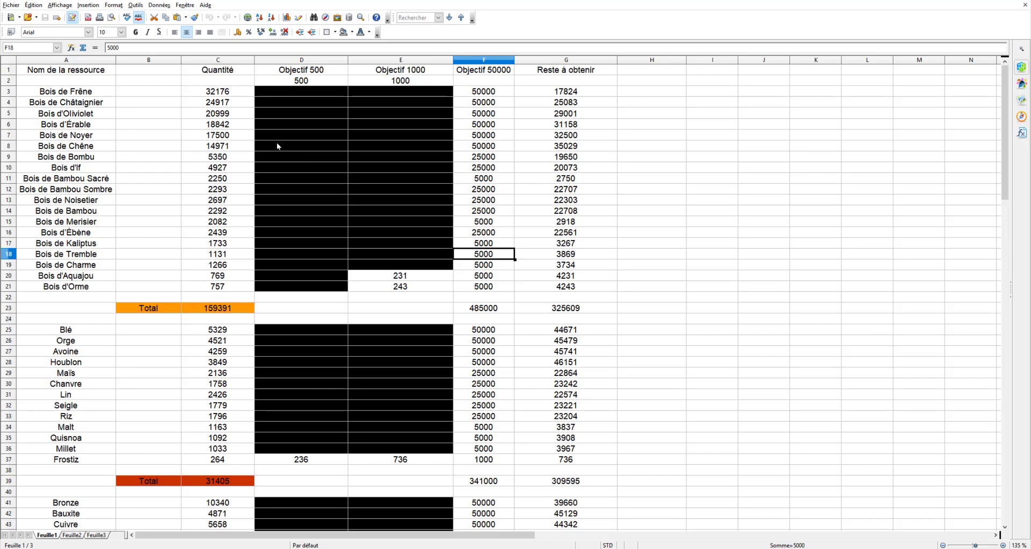
pyautogui.click(486, 265)
pyautogui.click(486, 285)
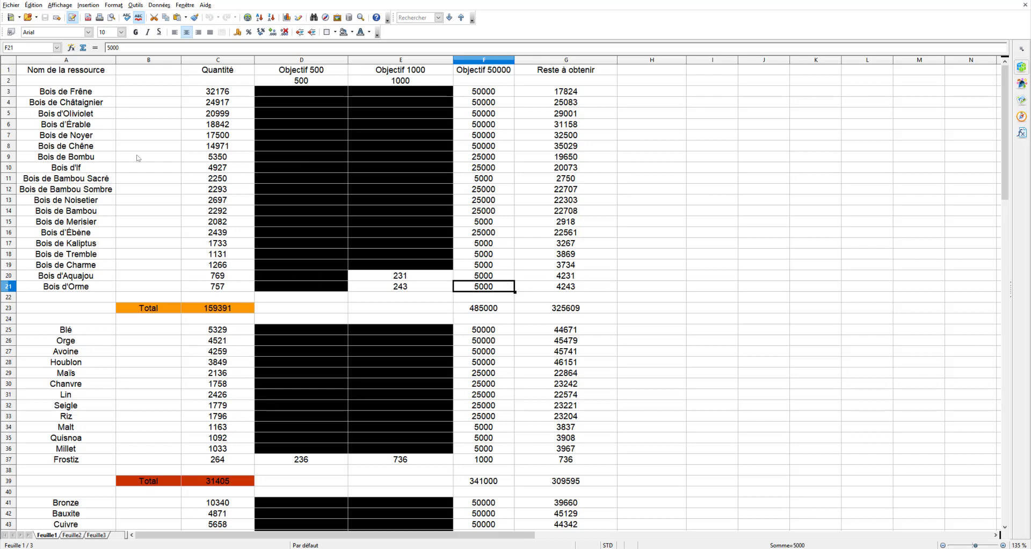
# Step: Check the quantity of Bois d'Aquajou, and select the remaining amounts of Bois d'Aquajou and Bois d'Orme in G20:G21
pyautogui.press('Left')
pyautogui.press('Left')
pyautogui.press('Left')
pyautogui.click(215, 277)
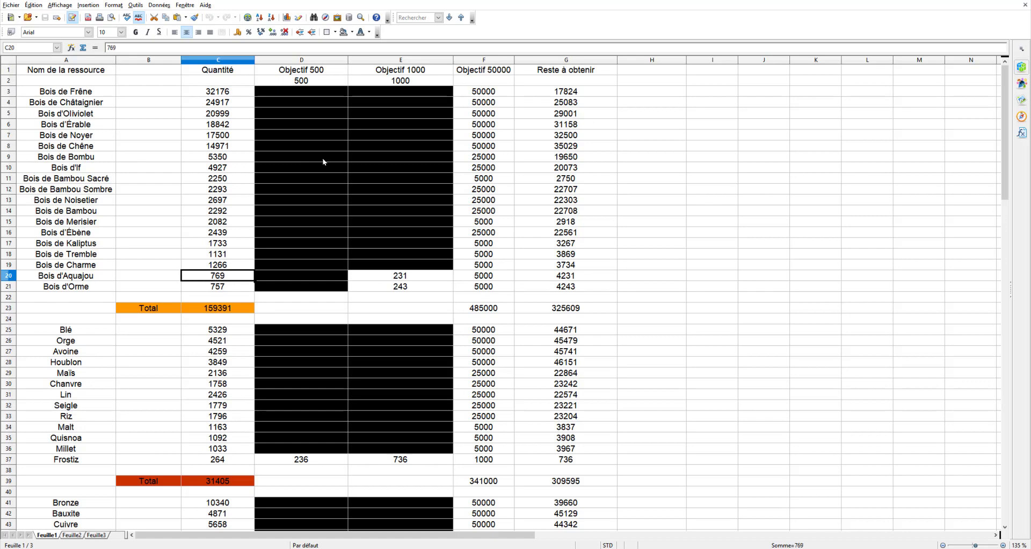
pyautogui.click(567, 278)
pyautogui.hotkey('shift', 'Down')
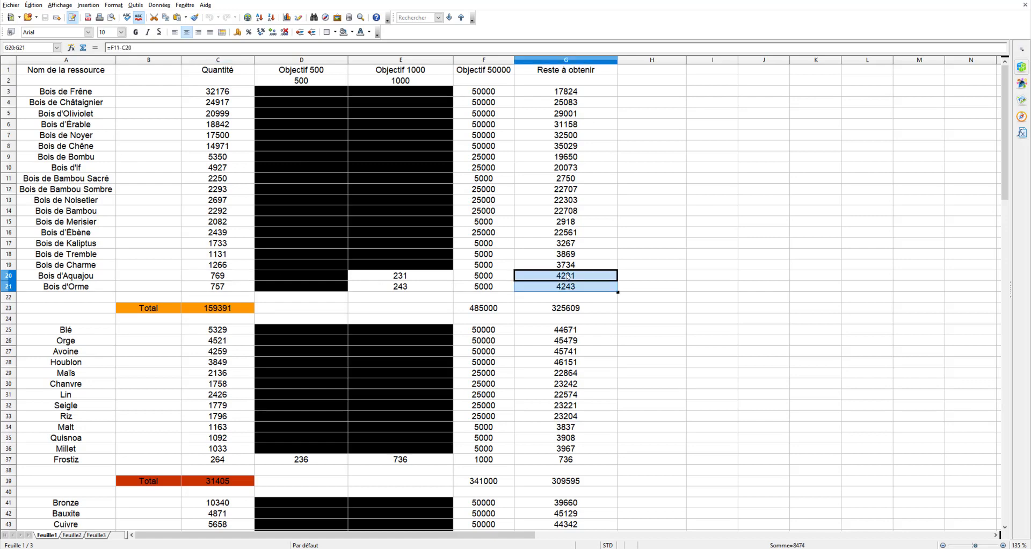
# Step: Check the remaining amounts of Bois de Bambou Sacré and Bois de Merisier, and the Bois de Merisier target in F15
pyautogui.click(570, 180)
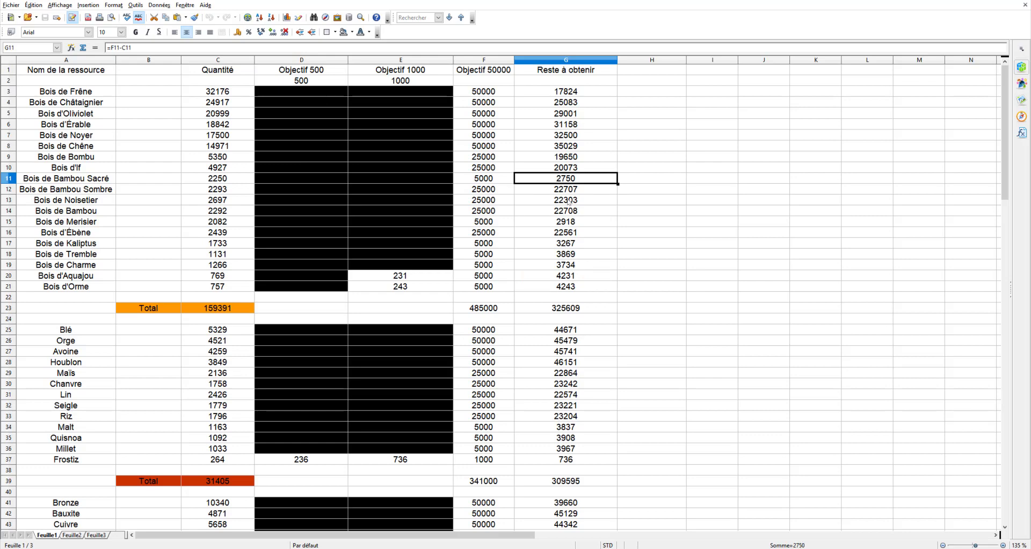
pyautogui.click(569, 220)
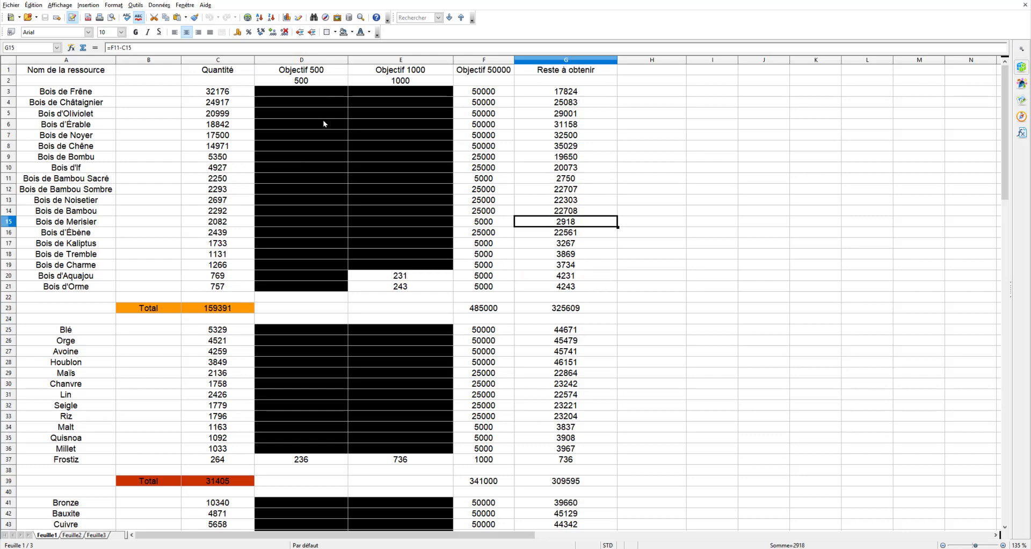
pyautogui.press('Left')
pyautogui.click(541, 224)
pyautogui.press('Left')
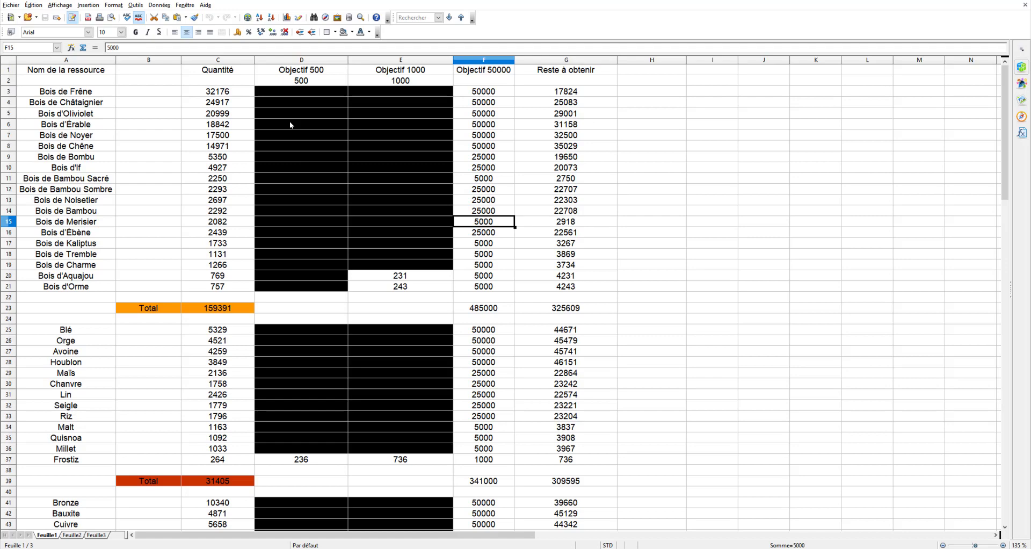
pyautogui.press('Right')
pyautogui.click(494, 224)
# Step: Inspect the wood target total in F23 and go through the individual wood targets it sums
pyautogui.scroll(-2, 494, 224)
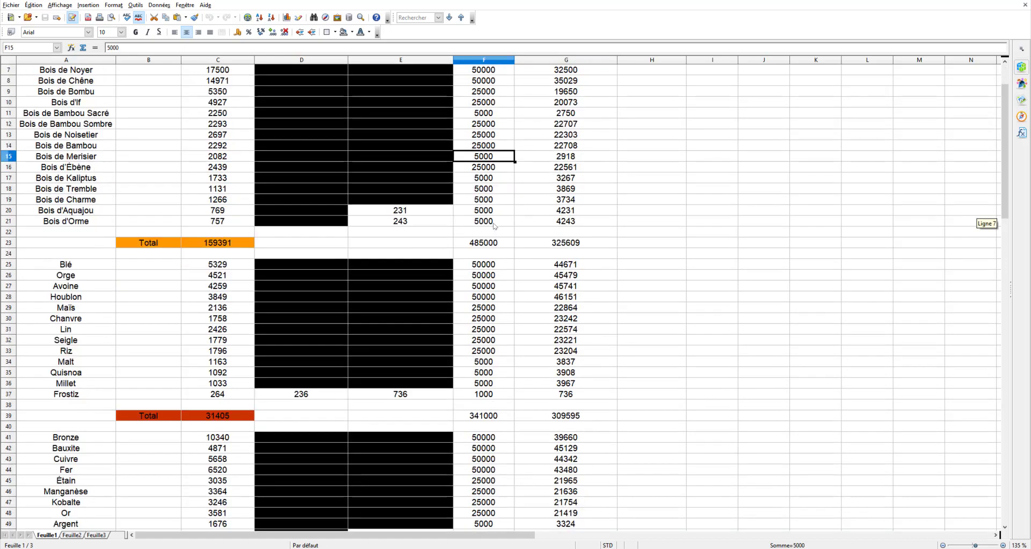
pyautogui.scroll(-1, 494, 224)
pyautogui.scroll(1, 495, 241)
pyautogui.scroll(2, 496, 278)
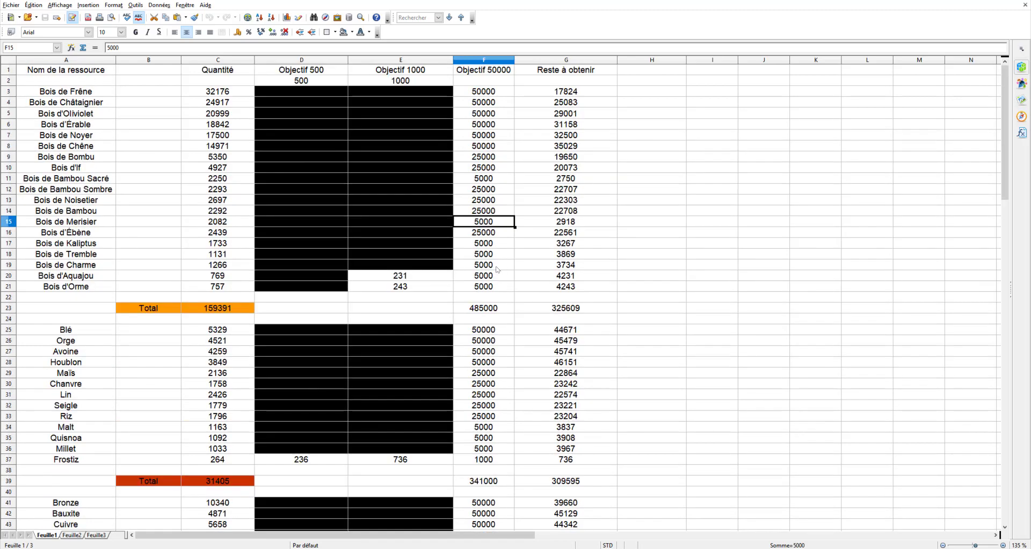
pyautogui.click(489, 310)
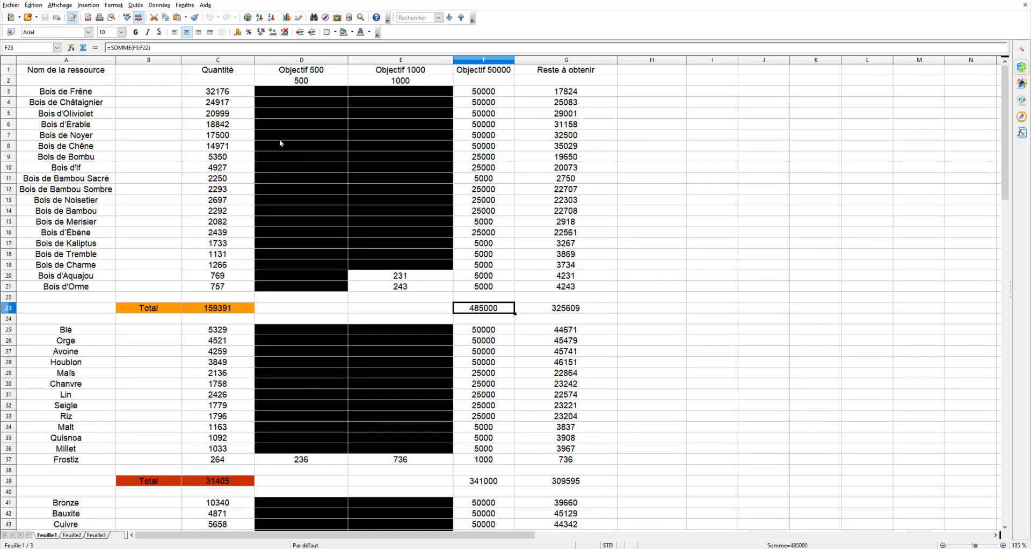
pyautogui.moveTo(483, 93); pyautogui.dragTo(484, 290)
# Step: Review the wood quantities and the wood totals for target, quantity and remaining amount, and select the wood names in A3:A21
pyautogui.click(230, 95)
pyautogui.moveTo(215, 137); pyautogui.dragTo(217, 287)
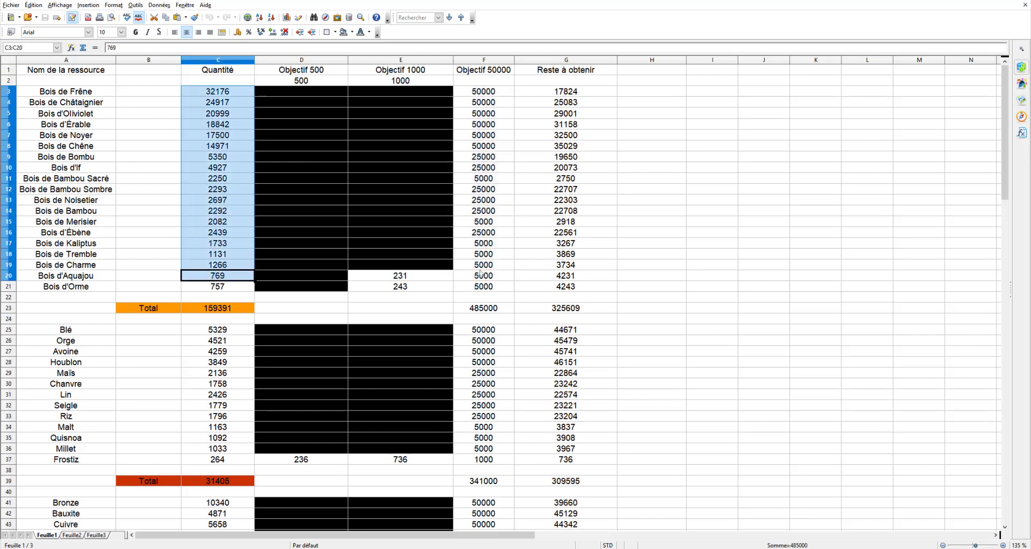
pyautogui.click(499, 310)
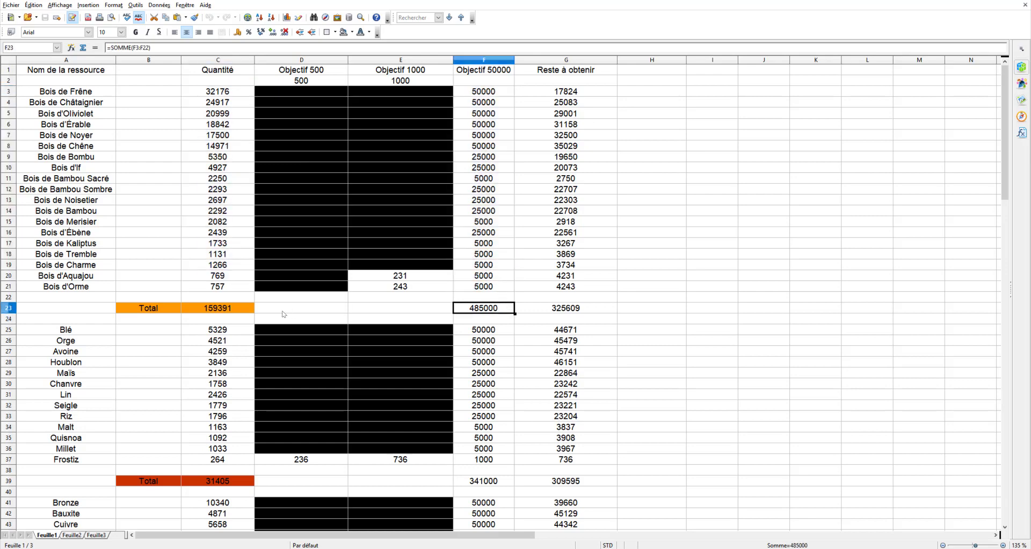
pyautogui.click(242, 310)
pyautogui.click(583, 311)
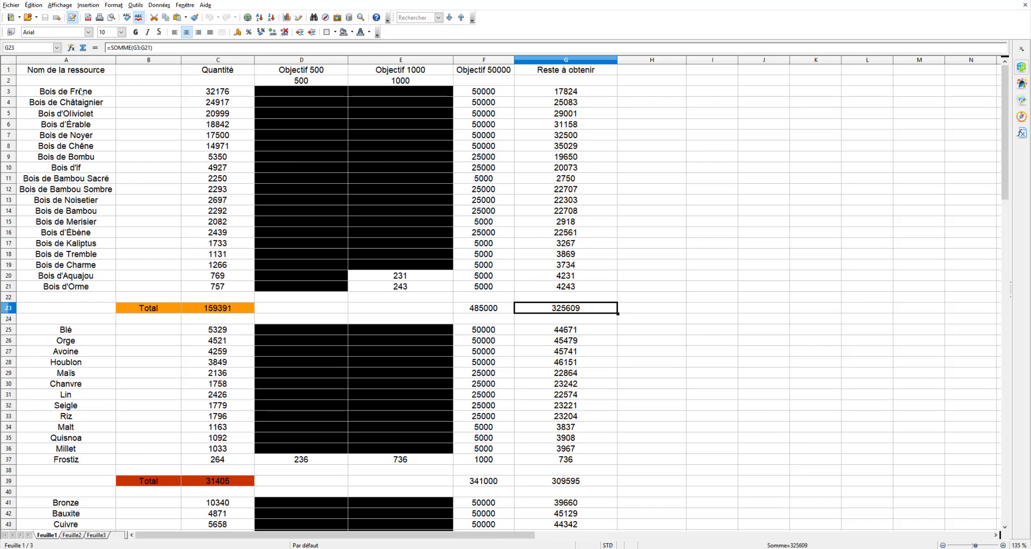
pyautogui.moveTo(80, 91); pyautogui.dragTo(64, 287)
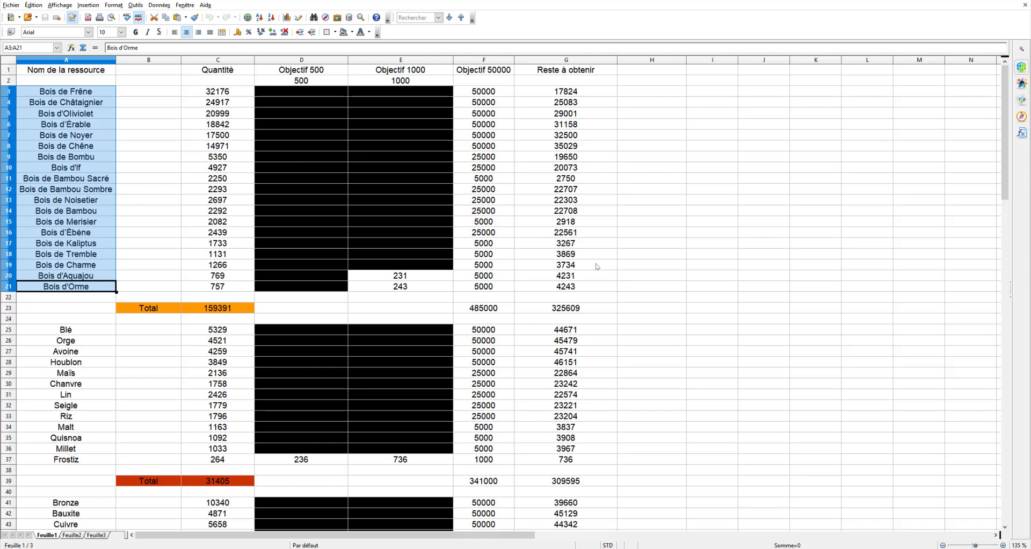
# Step: Review the cereals from Blé to Millet, the remaining amounts of Blé and Houblon, and the cereal totals in C39 and G39
pyautogui.scroll(-5, 514, 252)
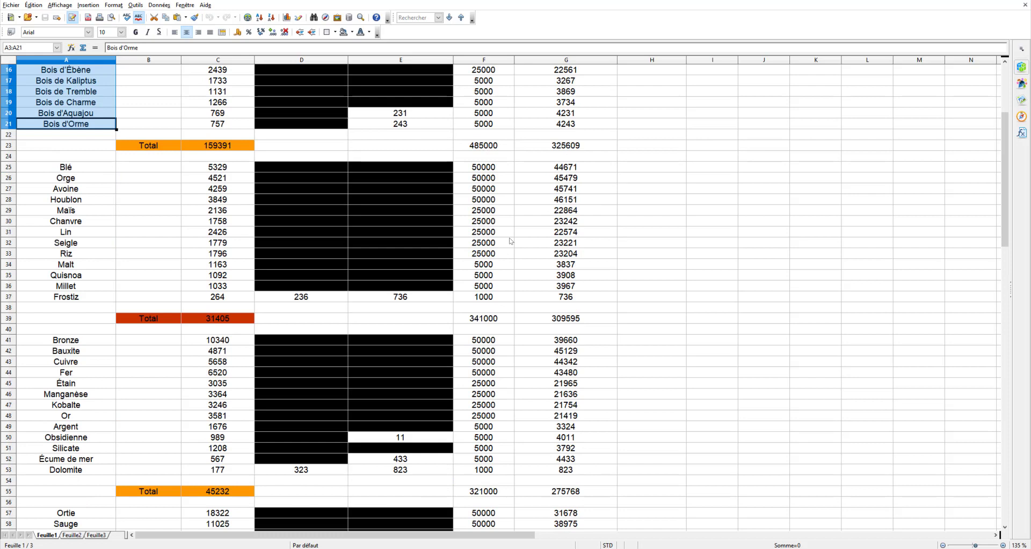
pyautogui.moveTo(218, 167); pyautogui.dragTo(221, 294)
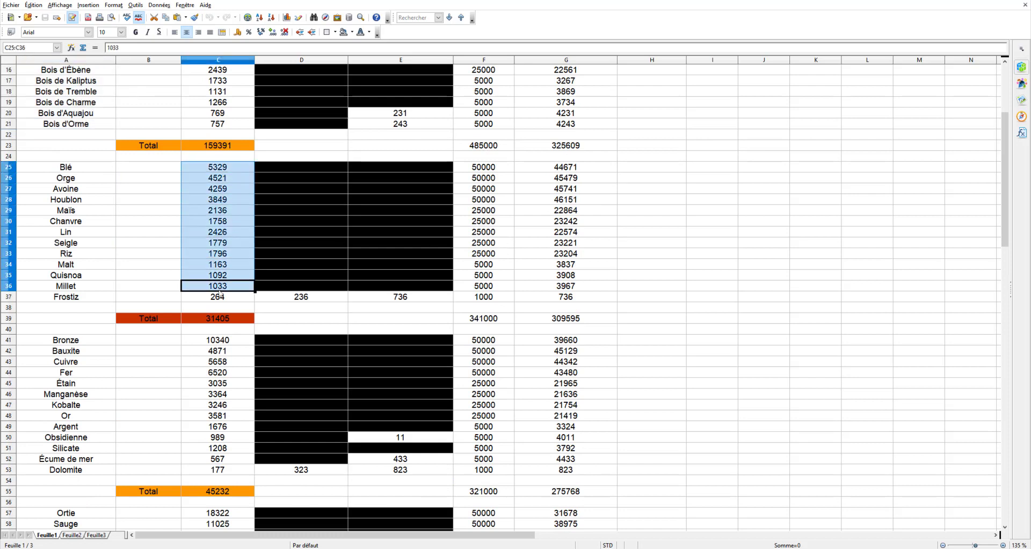
pyautogui.click(220, 168)
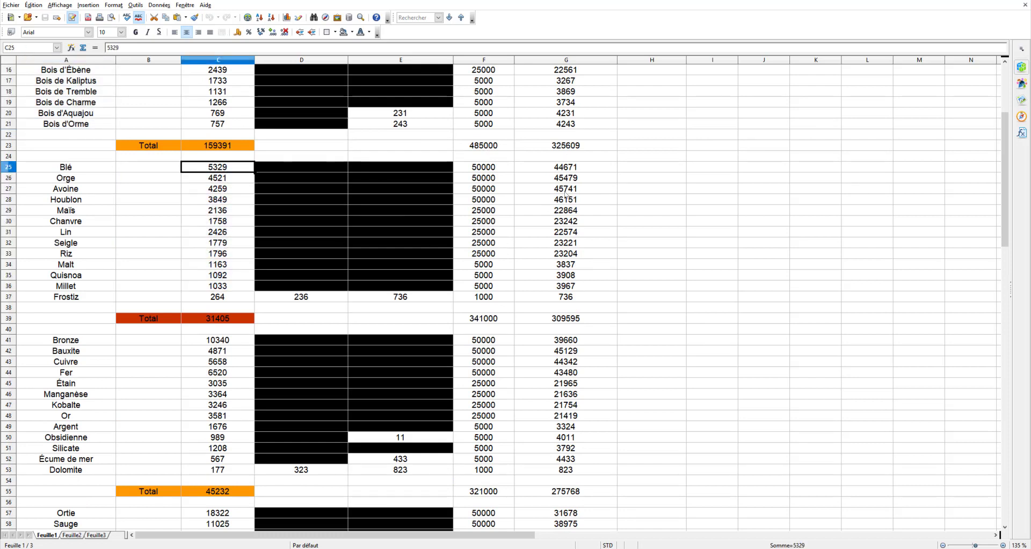
pyautogui.click(570, 171)
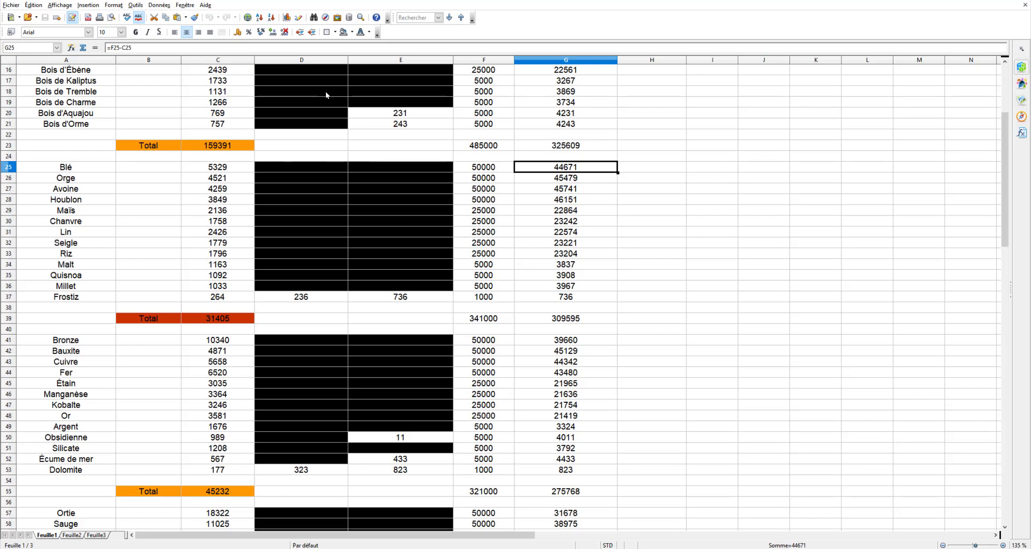
pyautogui.click(564, 202)
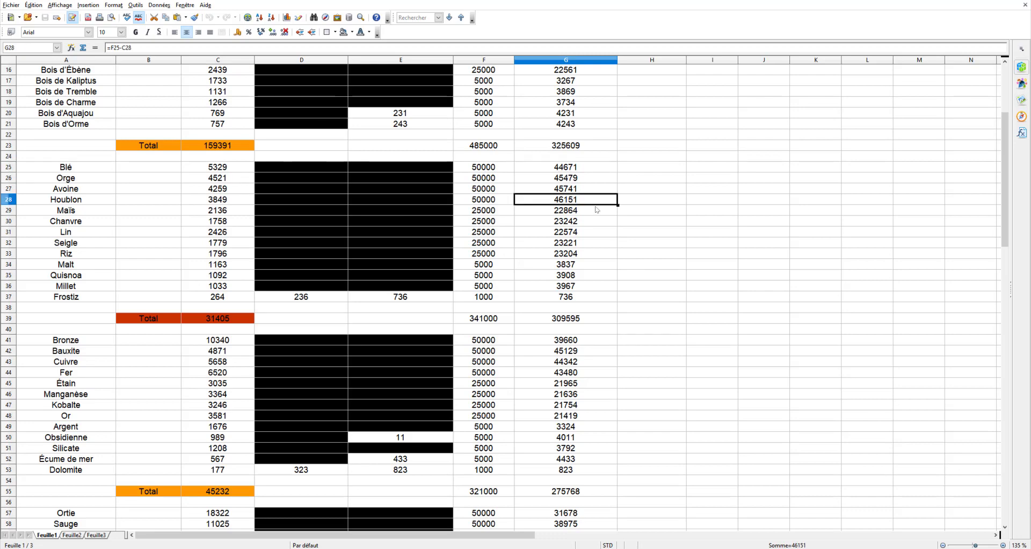
pyautogui.click(242, 318)
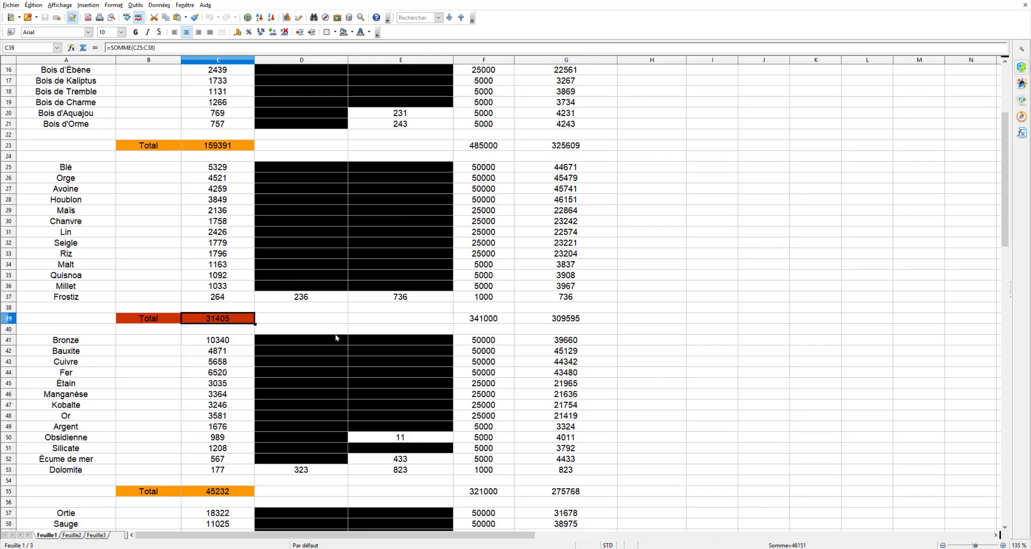
pyautogui.scroll(-3, 315, 321)
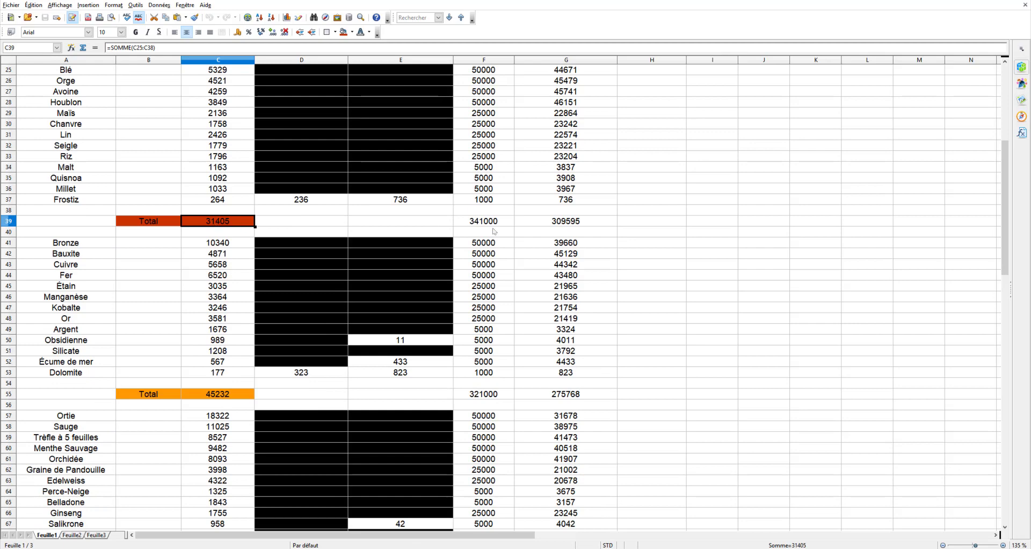
pyautogui.click(547, 222)
# Step: Check the ore totals in C55 and G55, and go through the ore targets down to Écume de mer in F52
pyautogui.scroll(-2, 454, 287)
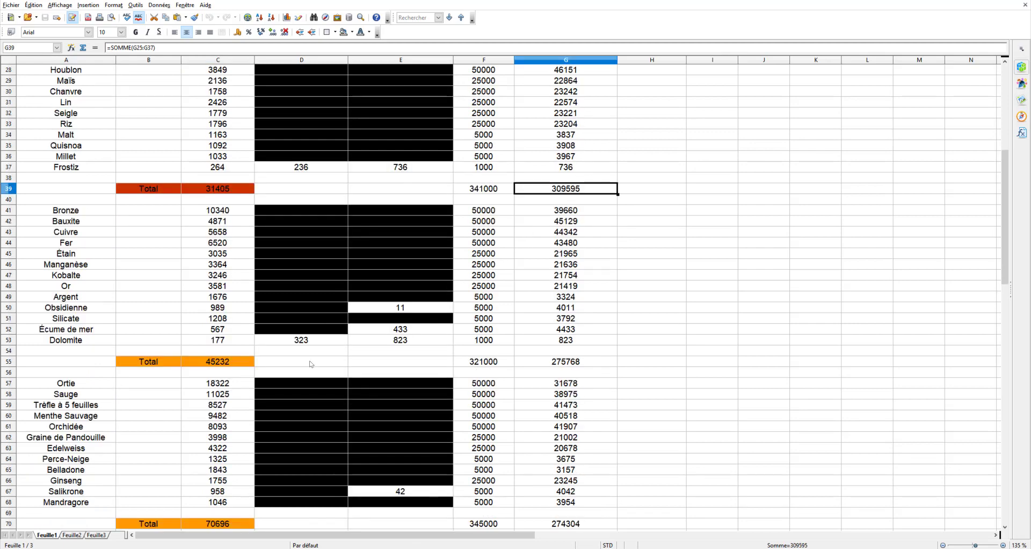
pyautogui.click(242, 332)
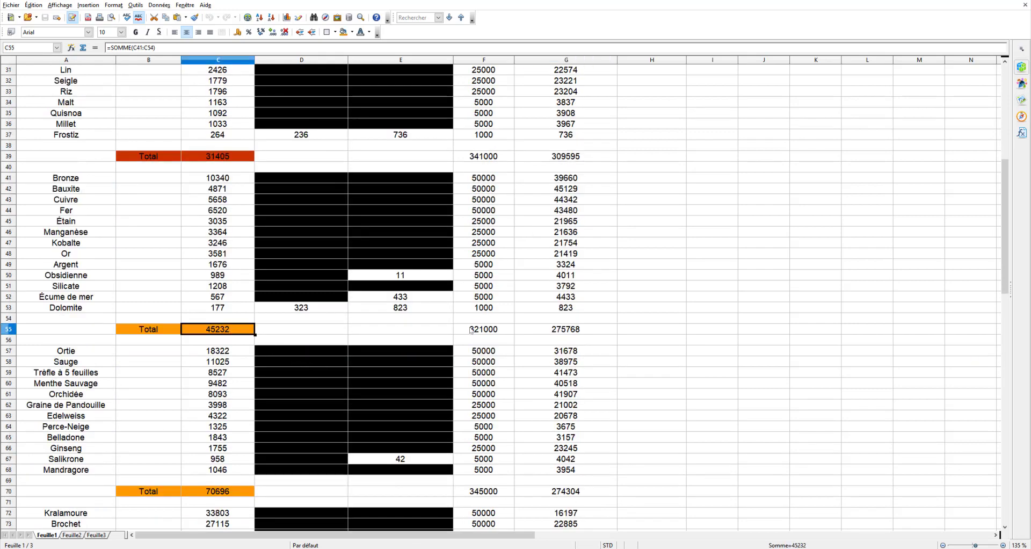
pyautogui.click(578, 330)
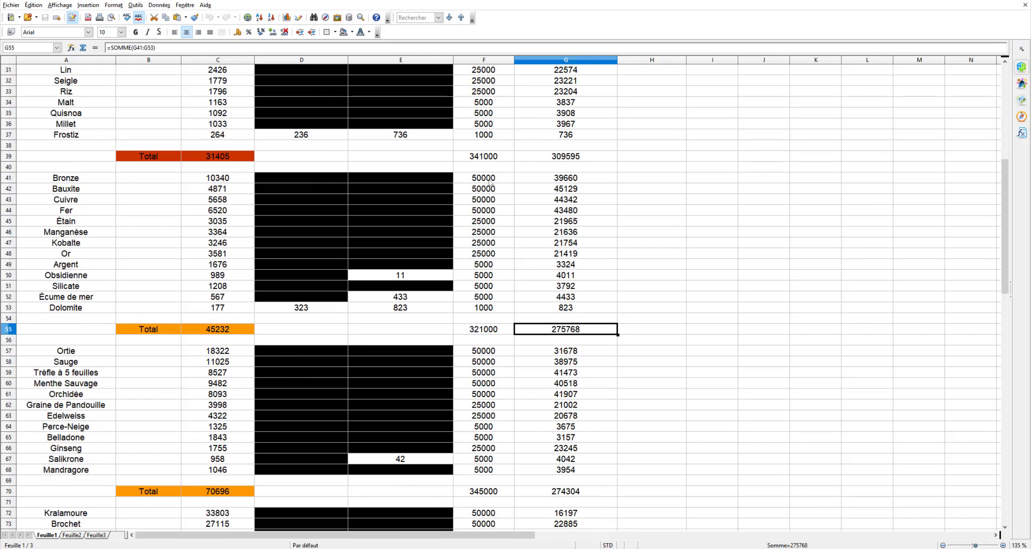
pyautogui.moveTo(483, 178); pyautogui.dragTo(486, 297)
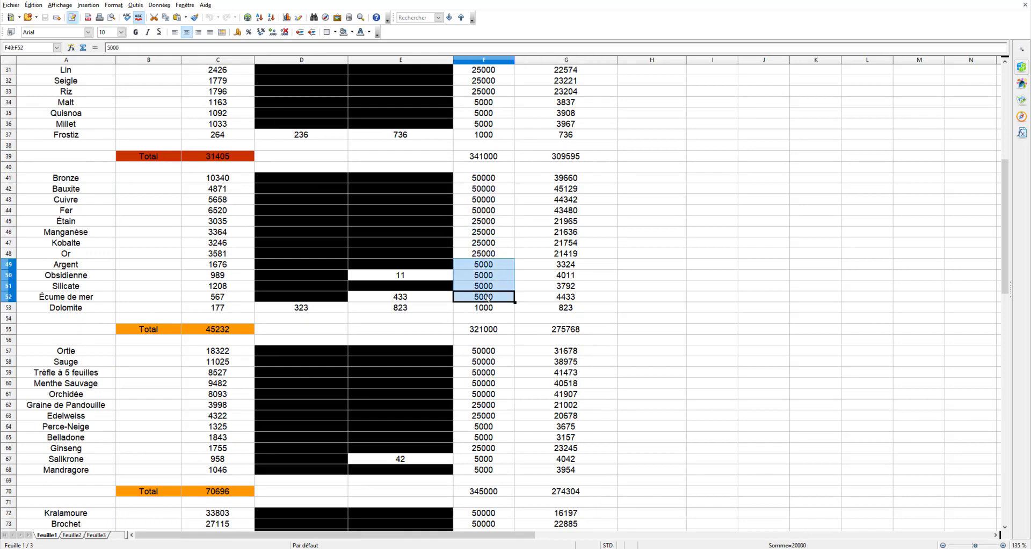
# Step: Check the quantity and remaining totals of the plants in row 70 and of the fish in row 95
pyautogui.scroll(-3, 487, 297)
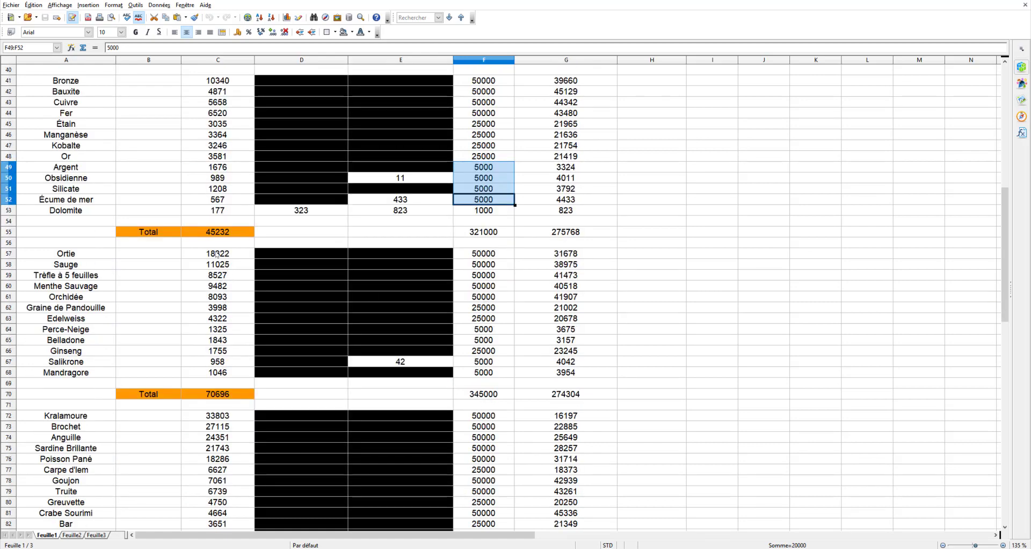
pyautogui.click(213, 389)
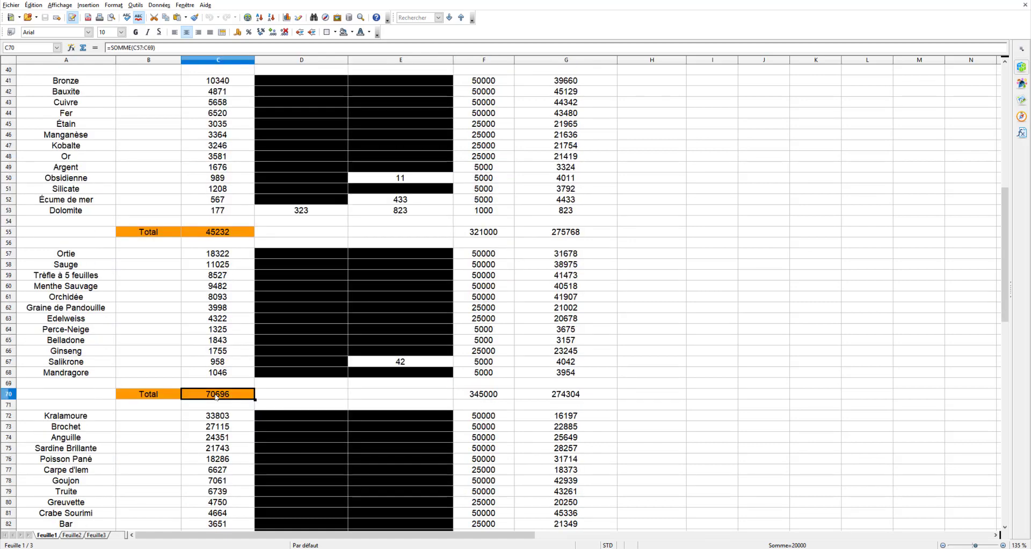
pyautogui.click(560, 396)
pyautogui.scroll(-6, 560, 397)
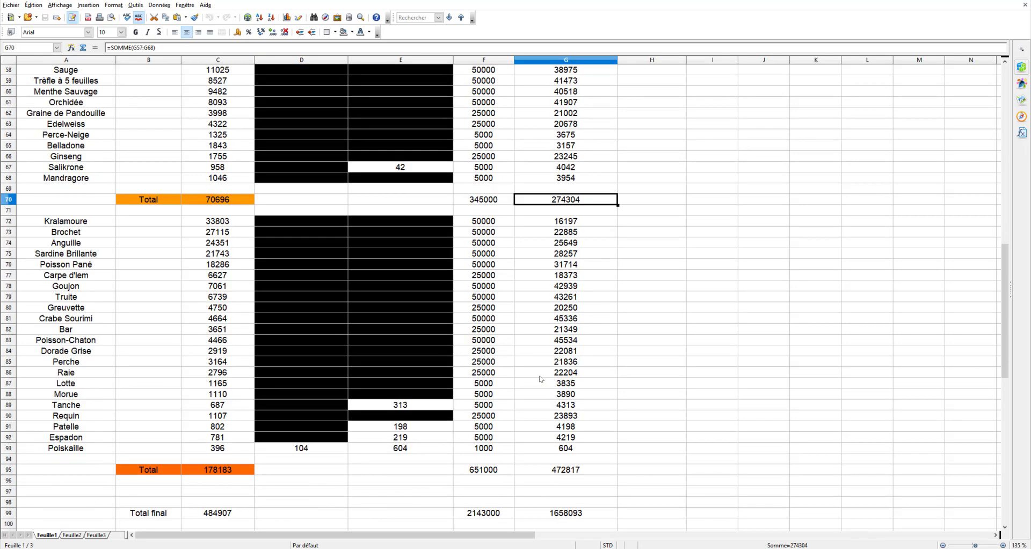
pyautogui.click(221, 471)
pyautogui.click(524, 468)
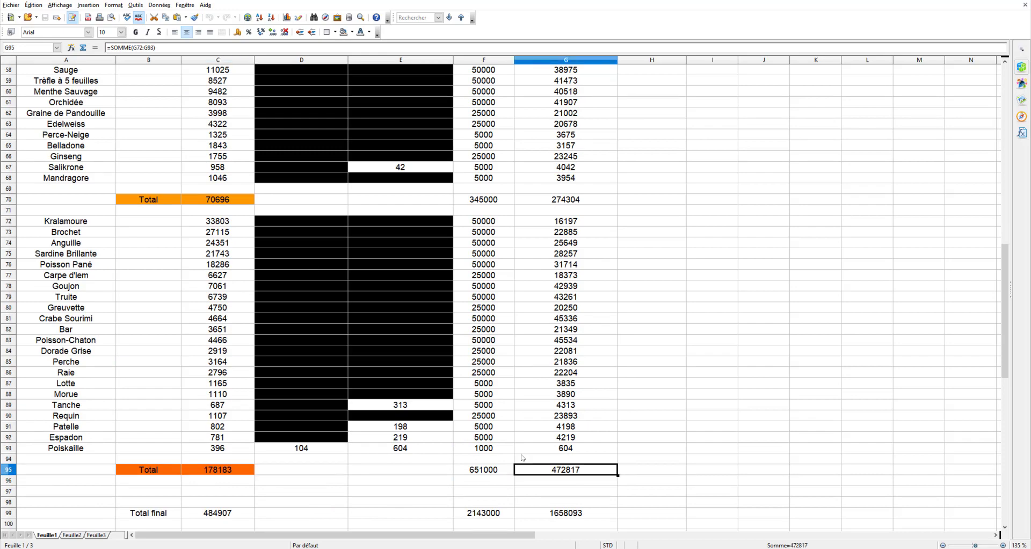
# Step: Look over the whole resource table and select the grand total quantity in C99
pyautogui.scroll(2, 487, 407)
pyautogui.scroll(17, 486, 406)
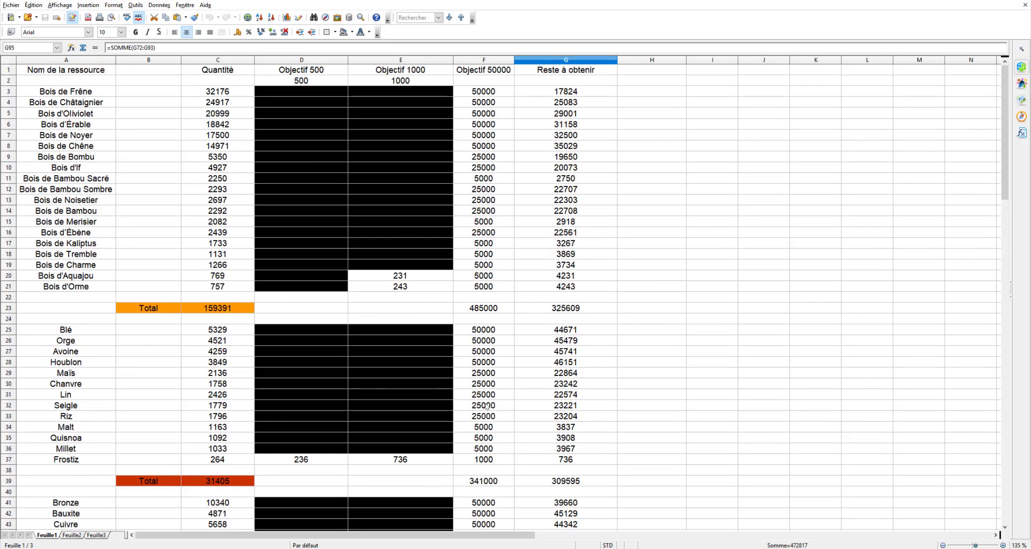
pyautogui.scroll(-7, 486, 407)
pyautogui.scroll(-16, 485, 406)
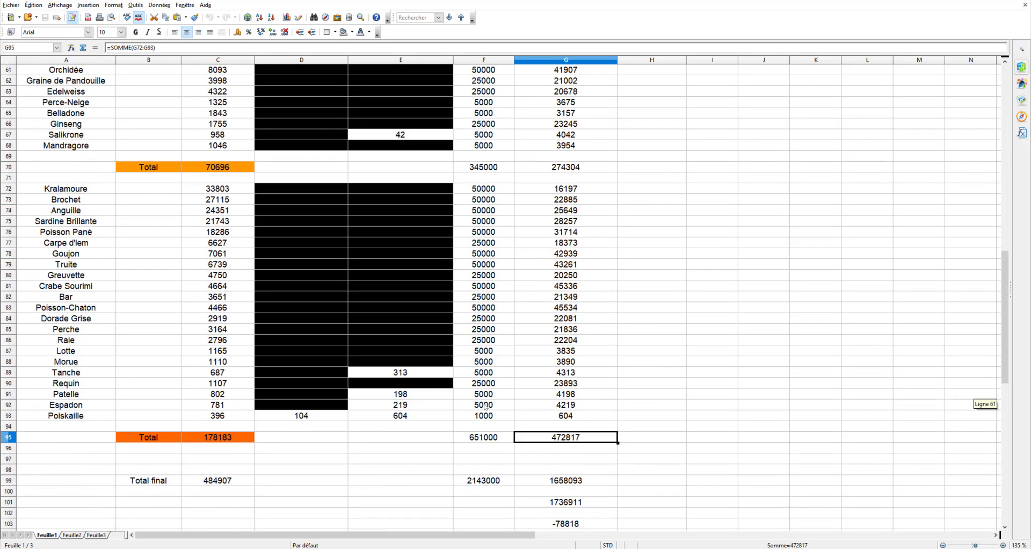
pyautogui.press('Down')
pyautogui.press('Down')
pyautogui.press('Down')
pyautogui.press('Down')
pyautogui.press('Left')
pyautogui.press('Left')
pyautogui.press('Left')
pyautogui.press('Left')
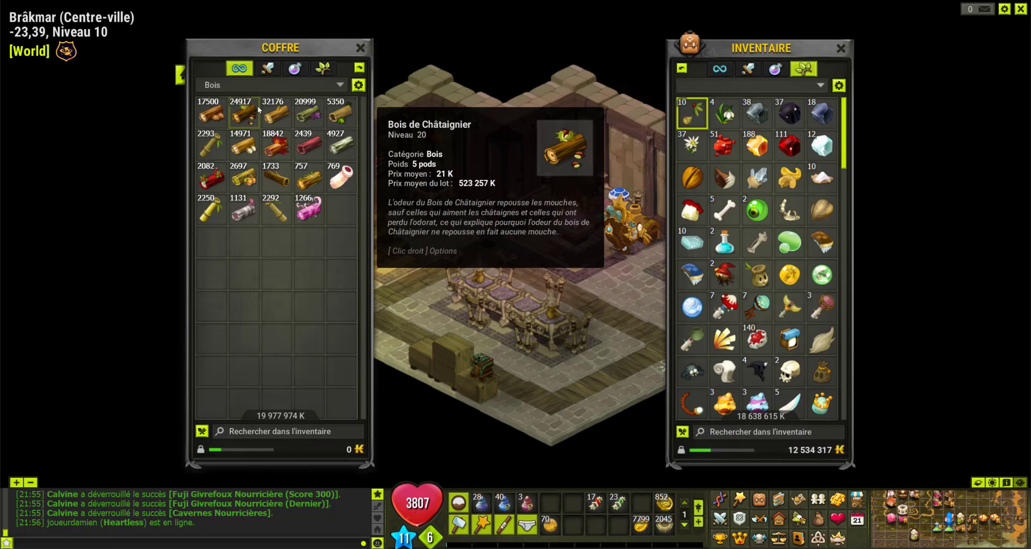
# Step: Switch to Dofus and set the chest's category filter to Toutes catégories
pyautogui.click(244, 85)
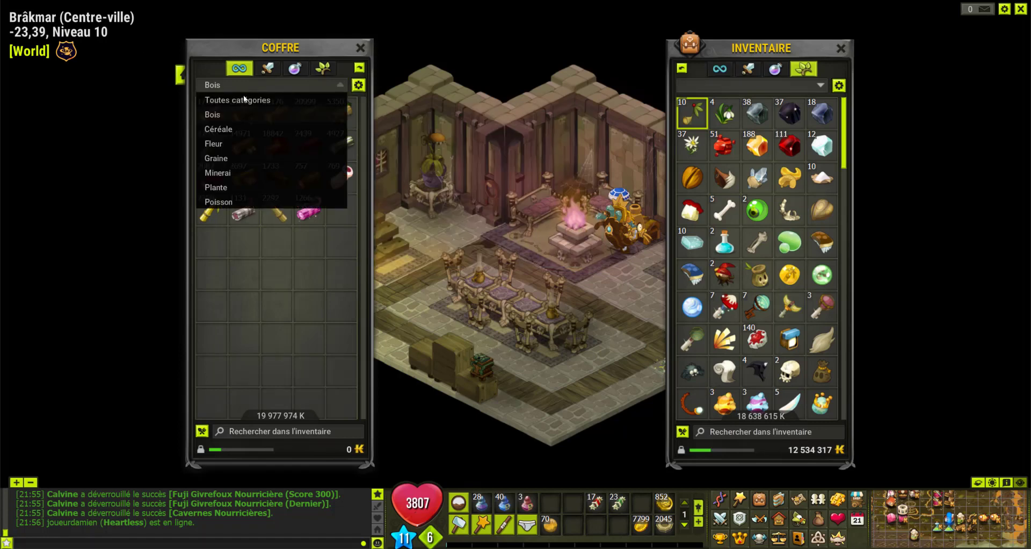
pyautogui.click(244, 99)
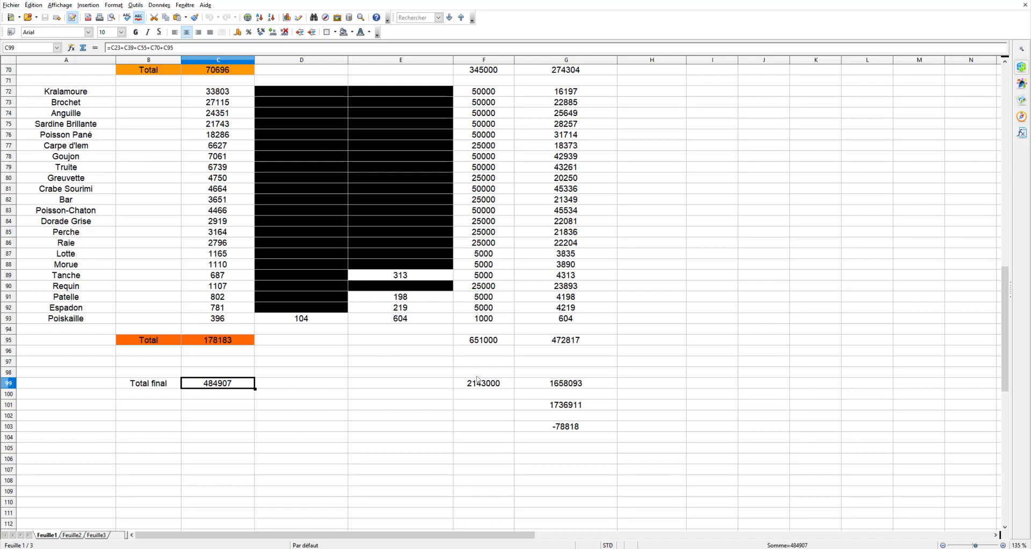
# Step: Back in the spreadsheet, inspect the final remaining total in G99, the comparison figure in G101 and their difference in G103
pyautogui.click(607, 383)
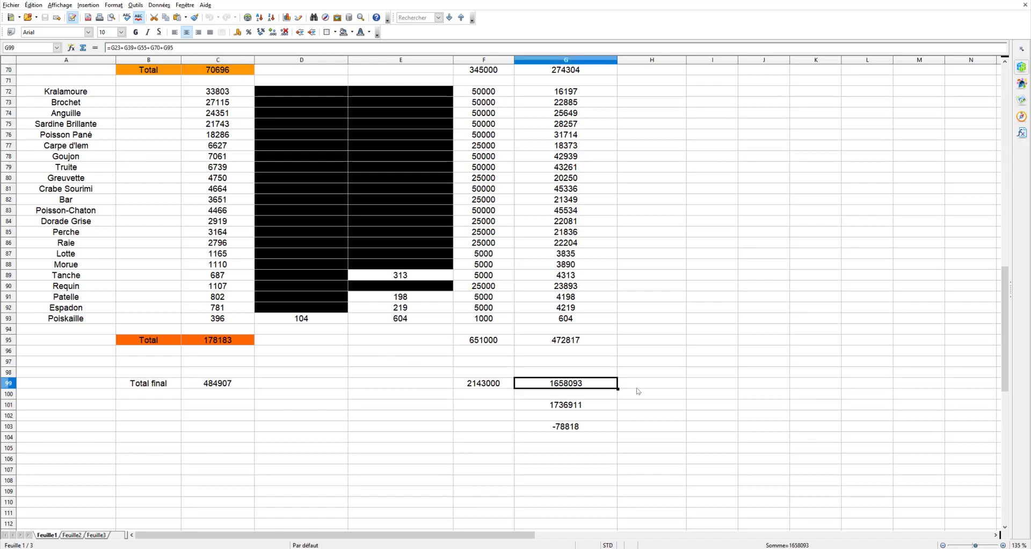
pyautogui.click(600, 407)
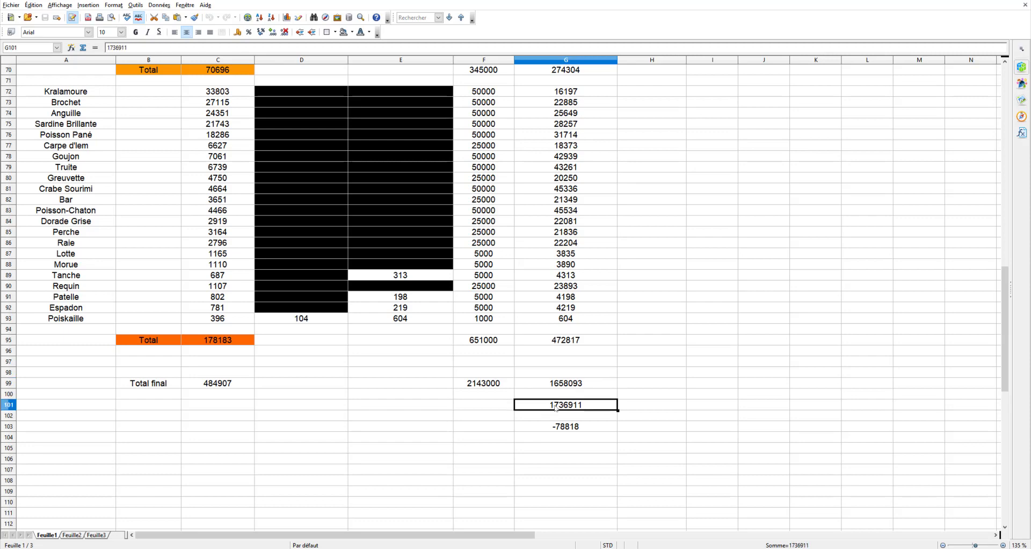
pyautogui.click(569, 429)
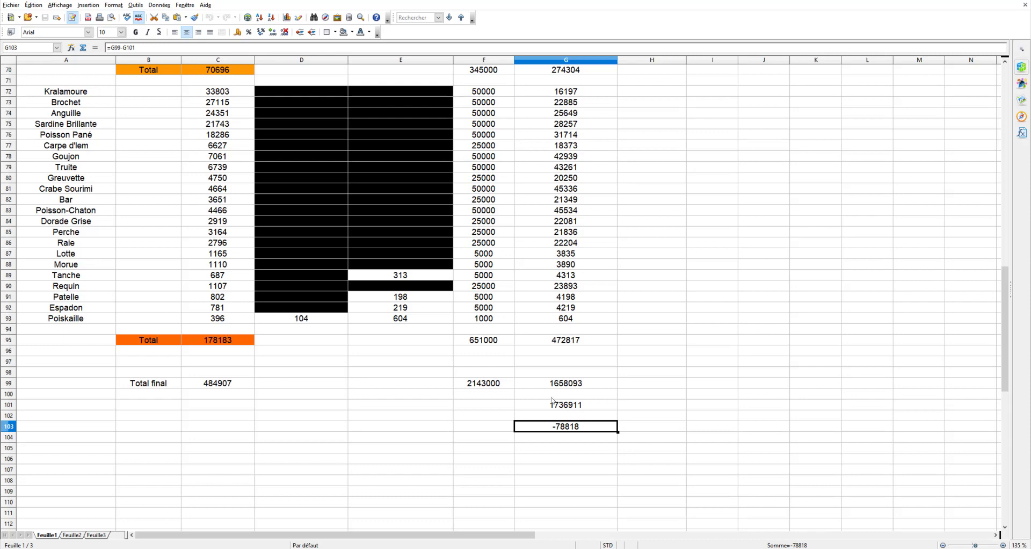
# Step: Look back over the resource table, from the fish rows and final totals up to the wood rows
pyautogui.scroll(3, 552, 400)
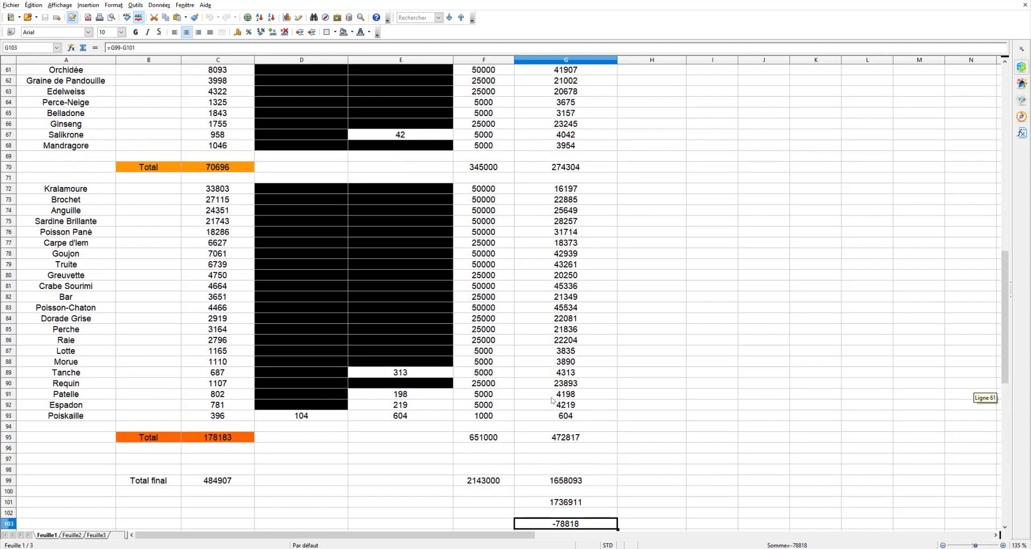
pyautogui.scroll(-3, 552, 400)
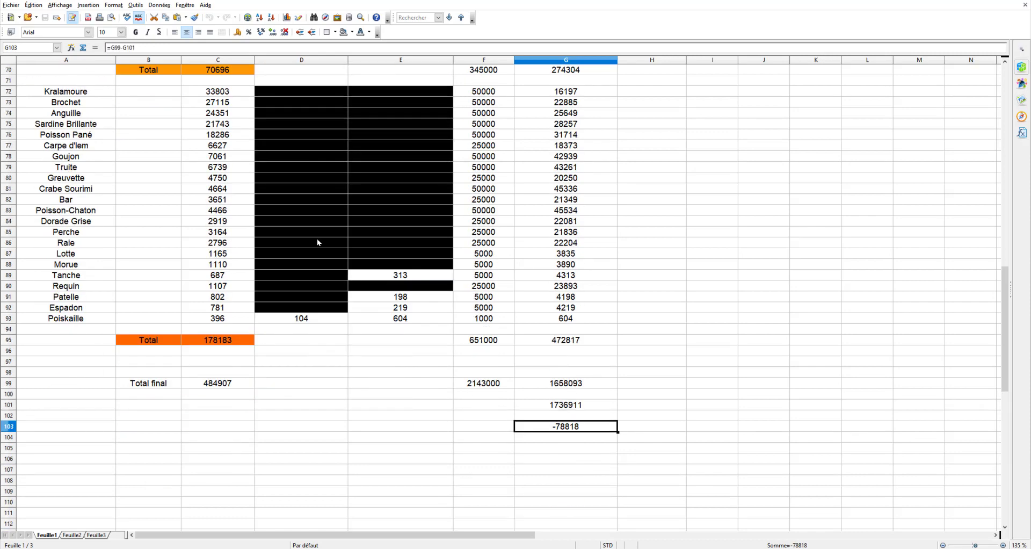
pyautogui.scroll(19, 553, 412)
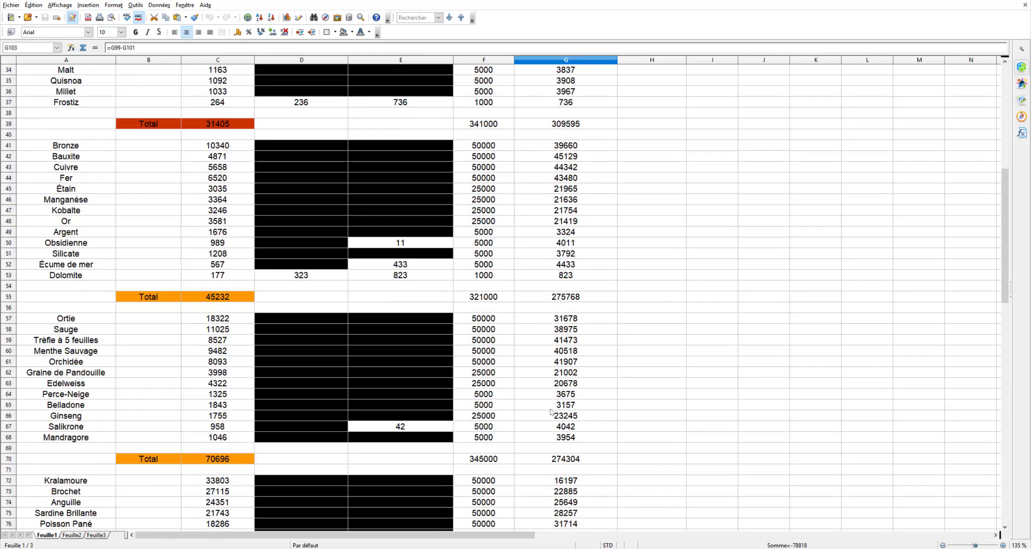
pyautogui.scroll(4, 552, 412)
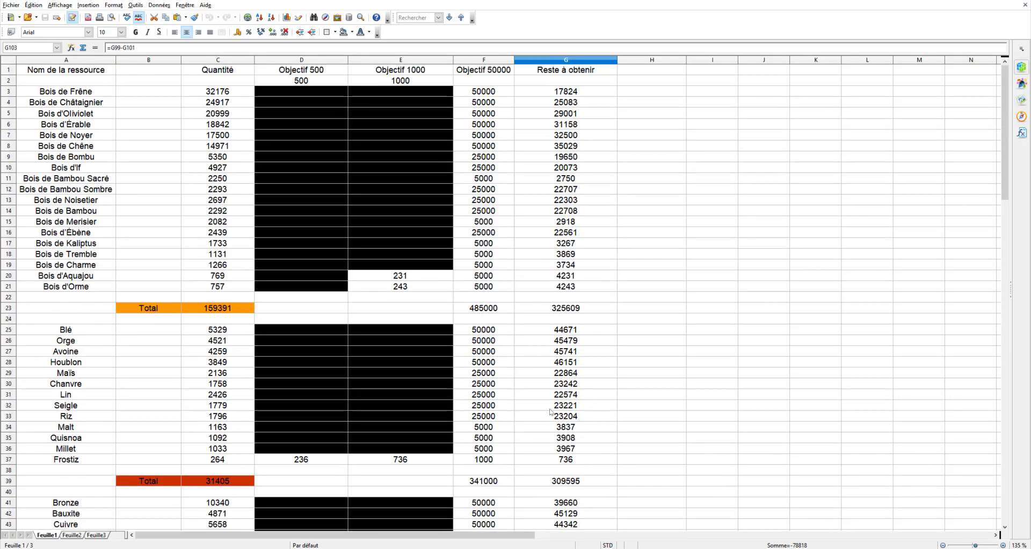
pyautogui.scroll(-11, 550, 412)
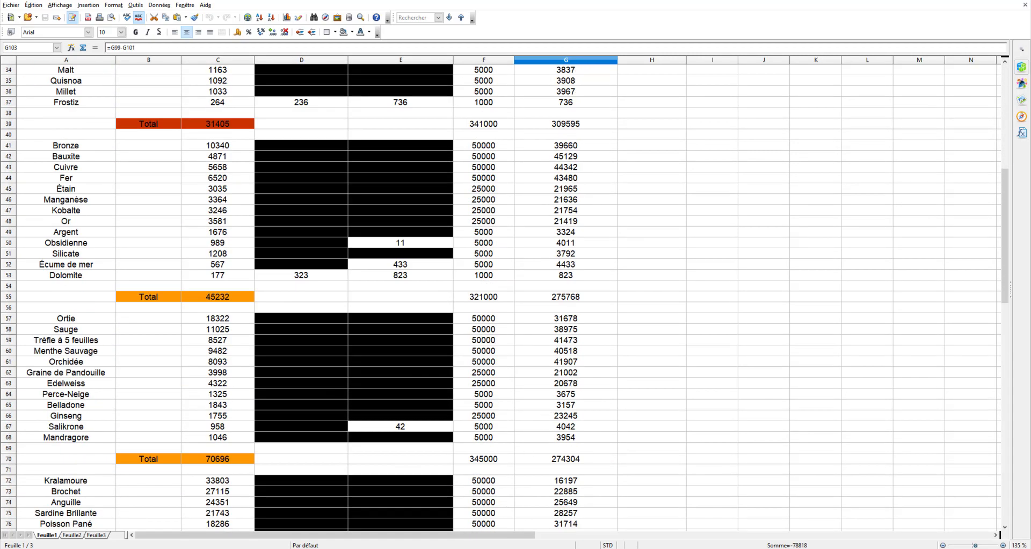
# Step: Switch to Dofus and look through the whole resource stock in the chest, including the details of Morue
pyautogui.click(434, 546)
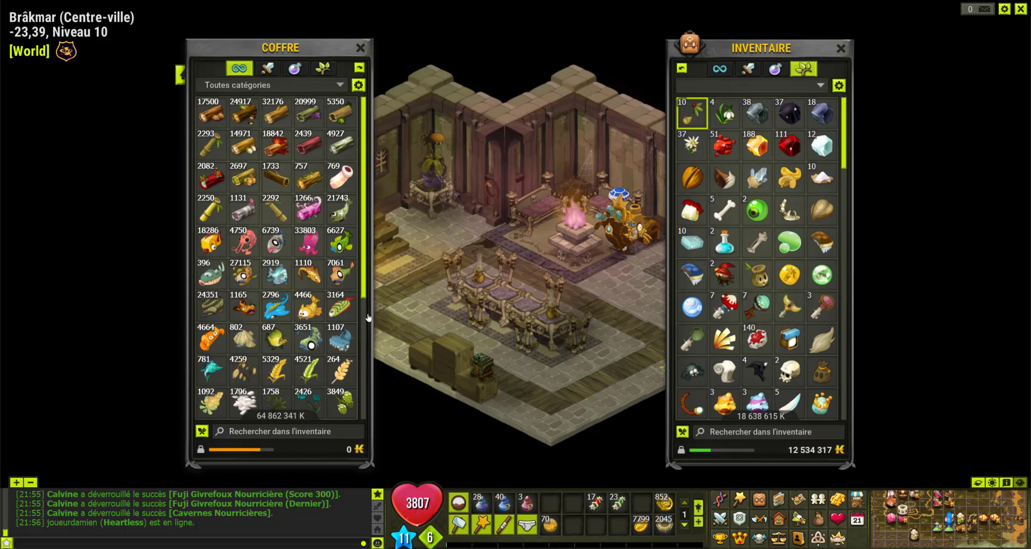
pyautogui.moveTo(301, 275)
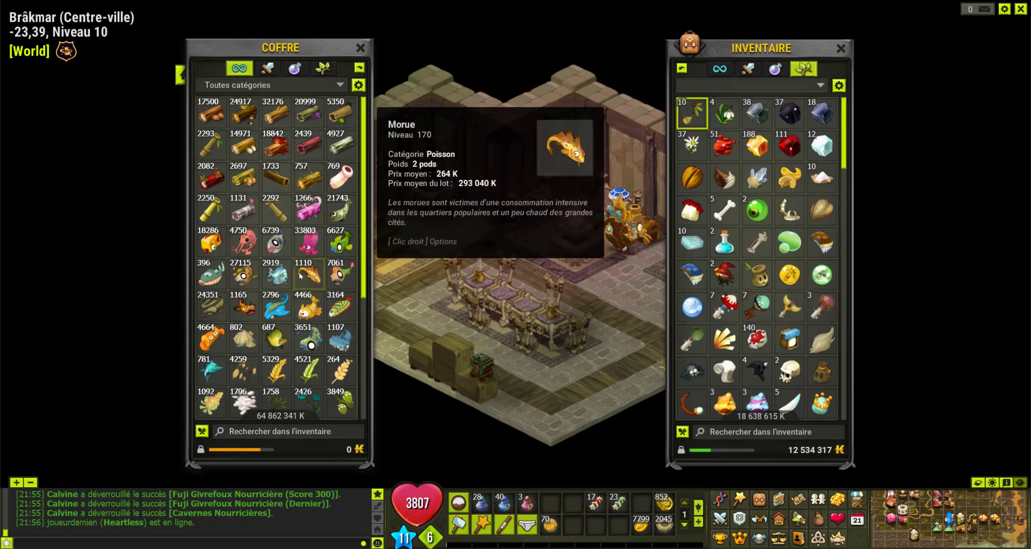
pyautogui.scroll(-3, 301, 275)
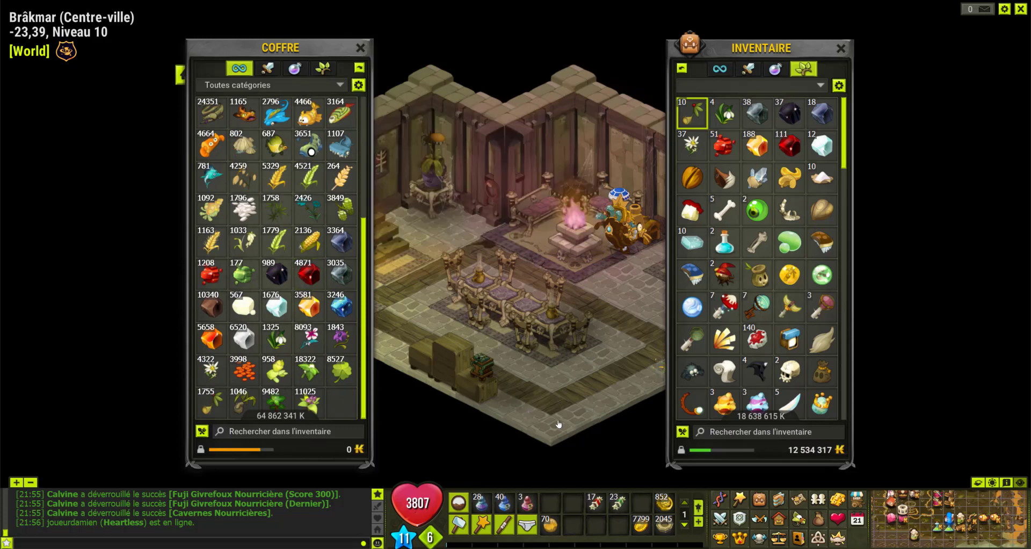
pyautogui.scroll(3, 297, 301)
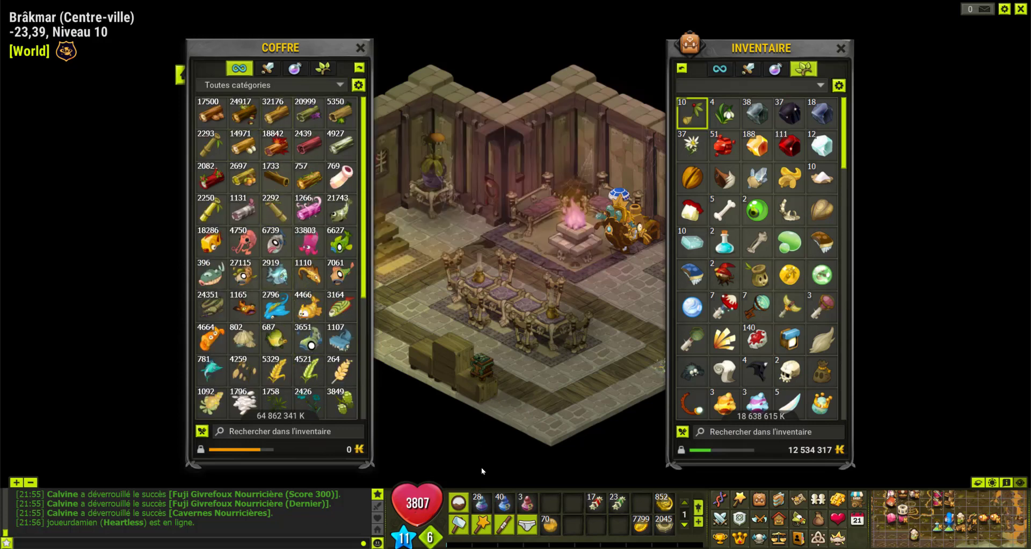
# Step: Return to the spreadsheet and select the remaining amounts of all the wood resources, G3:G21
pyautogui.hotkey('alt', 'Tab')
pyautogui.scroll(11, 350, 375)
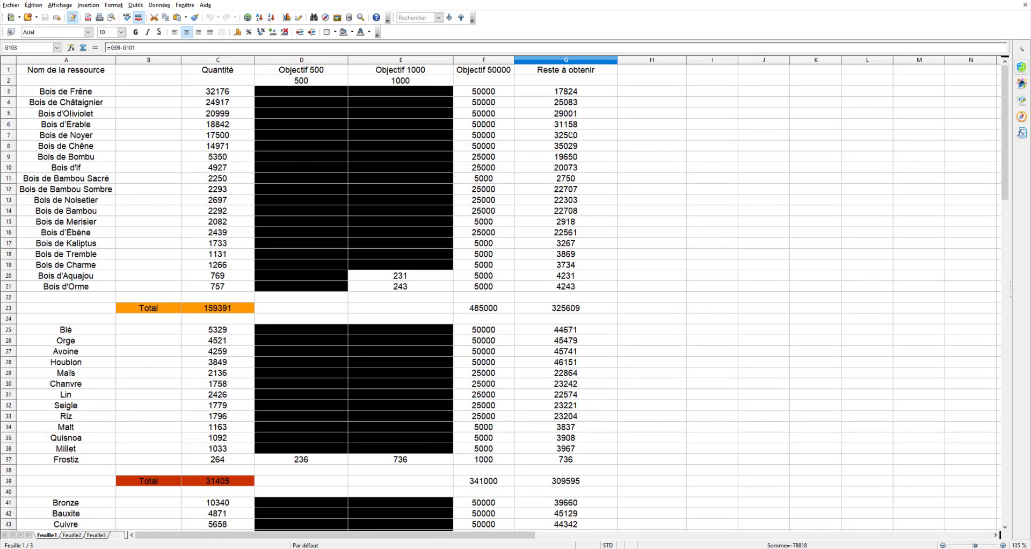
pyautogui.click(596, 91)
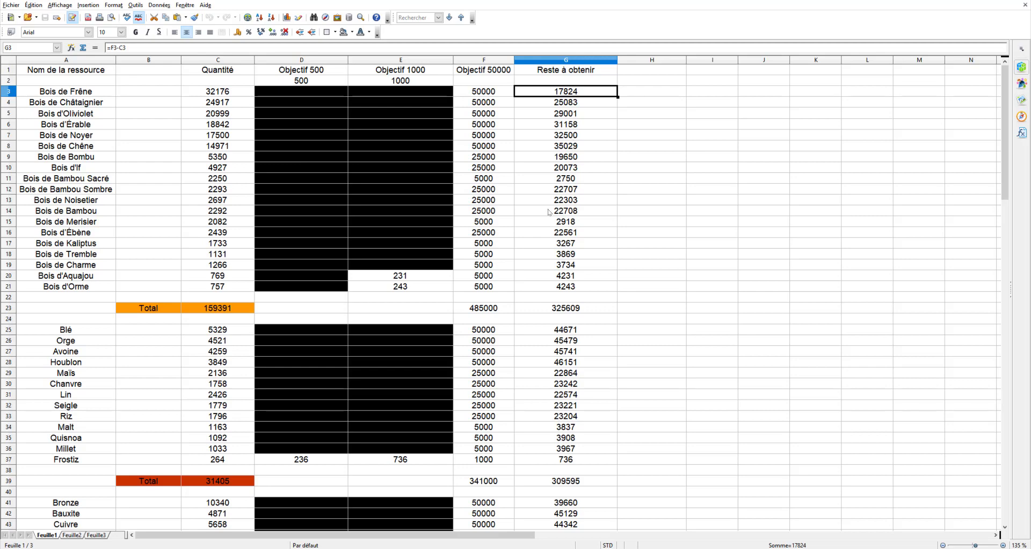
pyautogui.hotkey('shift', 'Down')
pyautogui.hotkey('shift', 'Down')
pyautogui.hotkey('shift', 'Down')
pyautogui.hotkey('shift', 'Down')
pyautogui.hotkey('shift', 'Down')
pyautogui.hotkey('shift', 'Down')
pyautogui.hotkey('shift', 'Down')
pyautogui.hotkey('shift', 'Down')
pyautogui.hotkey('shift', 'Down')
pyautogui.hotkey('shift', 'Down')
pyautogui.hotkey('shift', 'Down')
pyautogui.hotkey('shift', 'Down')
pyautogui.hotkey('shift', 'Down')
pyautogui.hotkey('shift', 'Down')
pyautogui.hotkey('shift', 'Down')
pyautogui.hotkey('shift', 'Down')
pyautogui.hotkey('shift', 'Down')
pyautogui.hotkey('shift', 'Down')
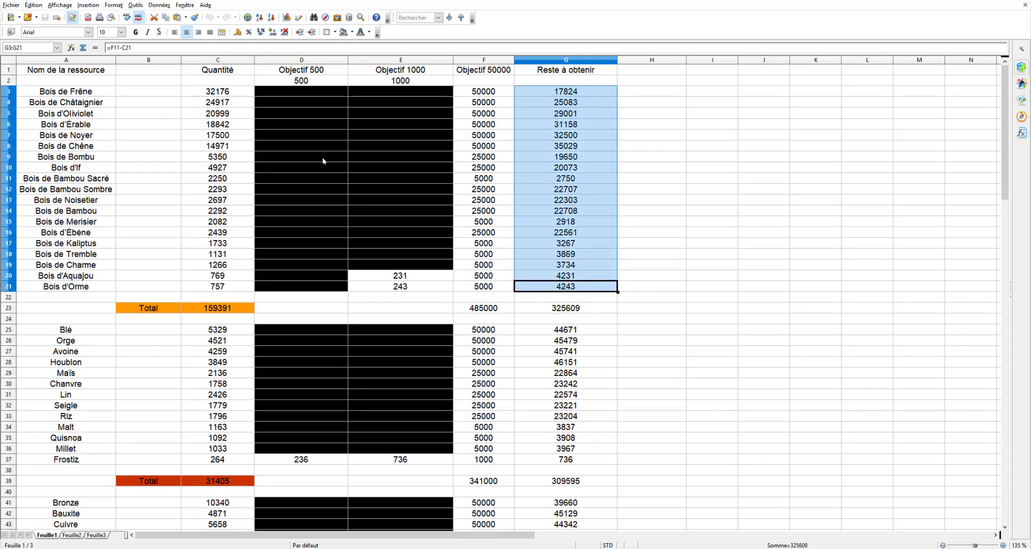
# Step: Inspect the remaining amount of Bois d'Aquajou in G20 and the targets of Bois d'Aquajou, Bois d'Orme and Blé in column F
pyautogui.click(562, 279)
pyautogui.scroll(-4, 560, 280)
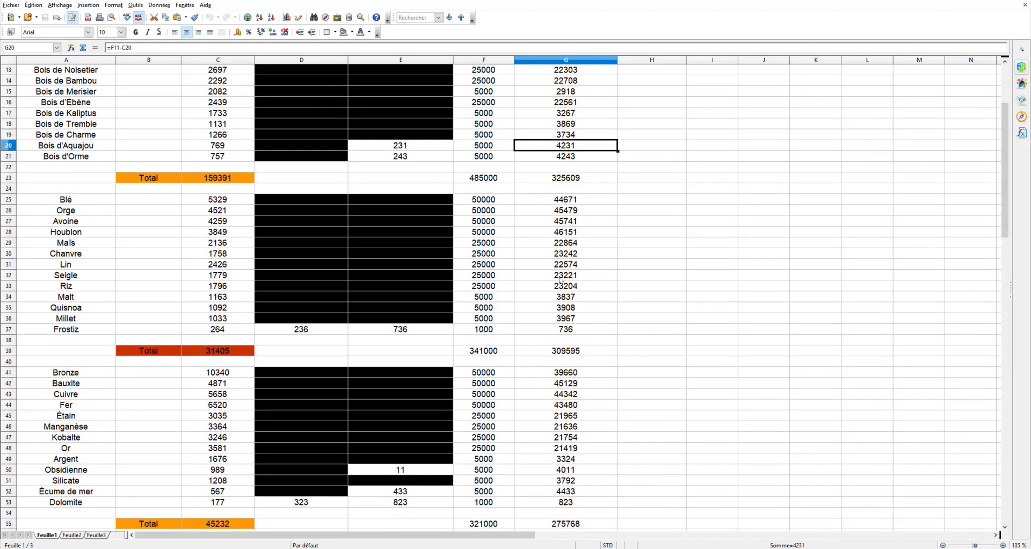
pyautogui.click(482, 148)
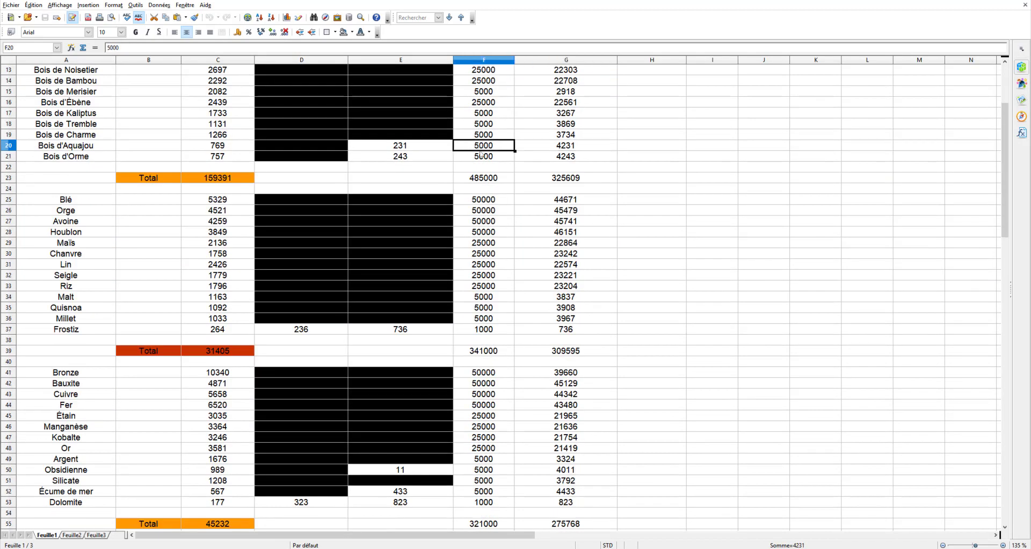
pyautogui.click(482, 154)
pyautogui.click(483, 200)
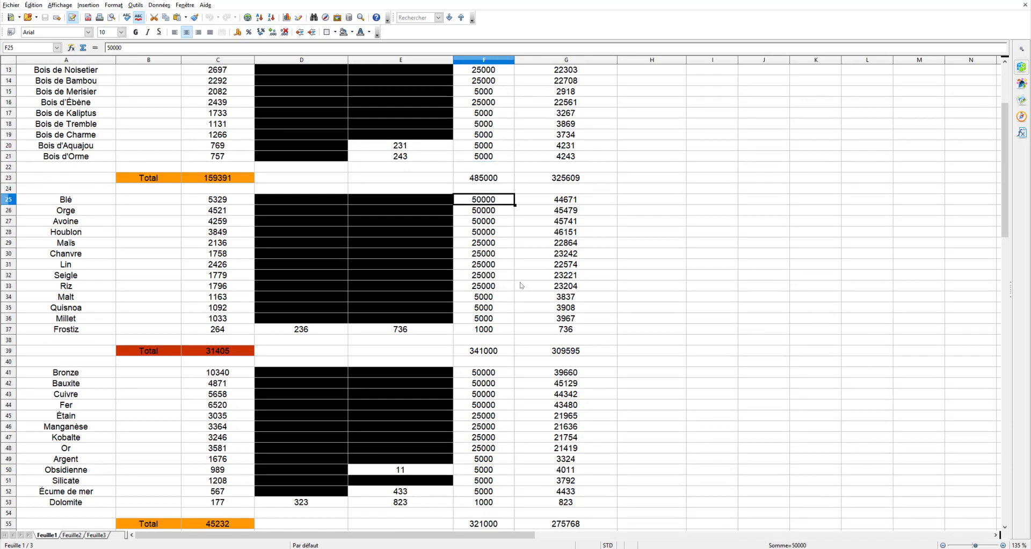
# Step: Glance at the Dofus chest, return to the spreadsheet and review the column F targets from Bois d'Orme down through the cereals and ores
pyautogui.scroll(-2, 520, 285)
pyautogui.scroll(4, 520, 285)
pyautogui.hotkey('alt', 'Tab')
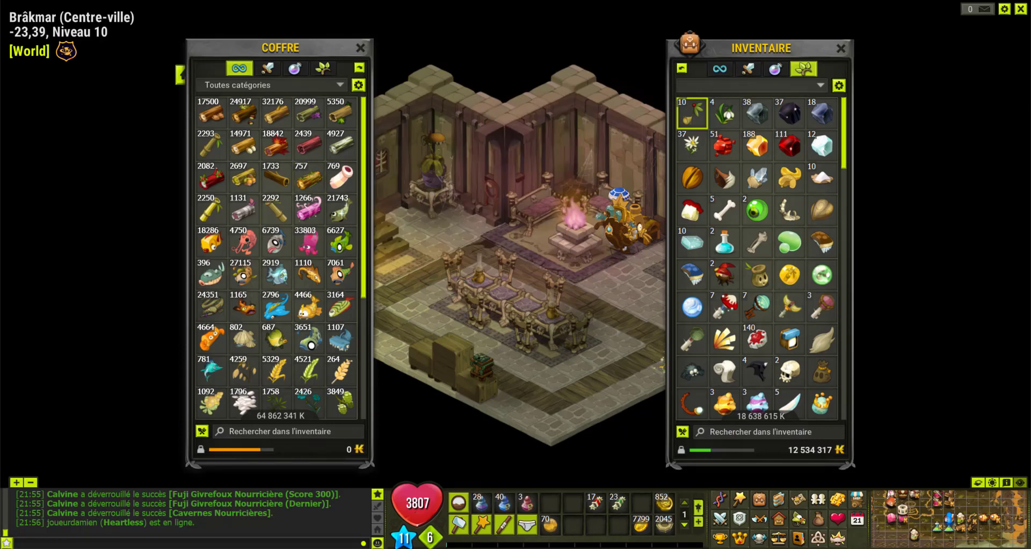
pyautogui.hotkey('alt', 'Tab')
pyautogui.click(525, 221)
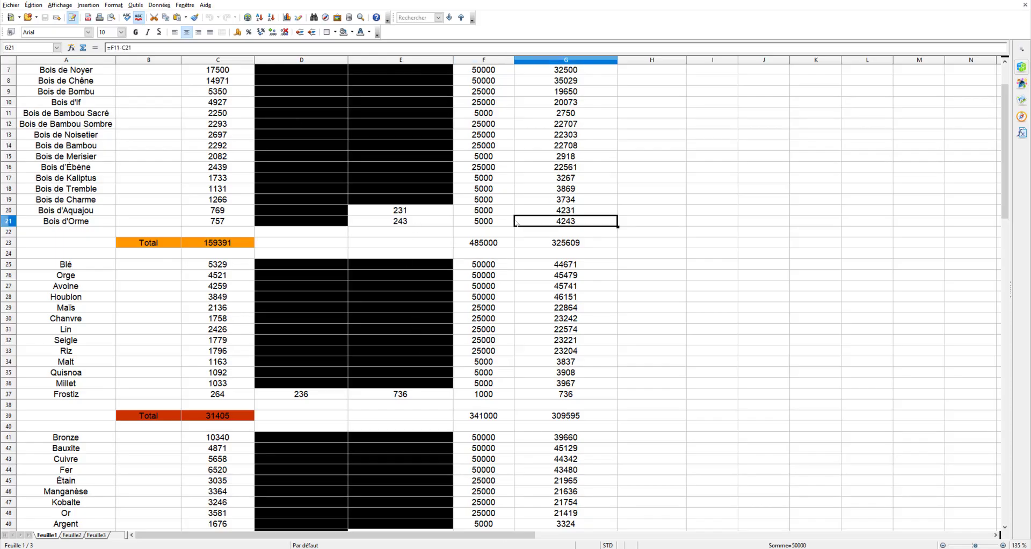
pyautogui.press('Left')
pyautogui.scroll(-3, 499, 302)
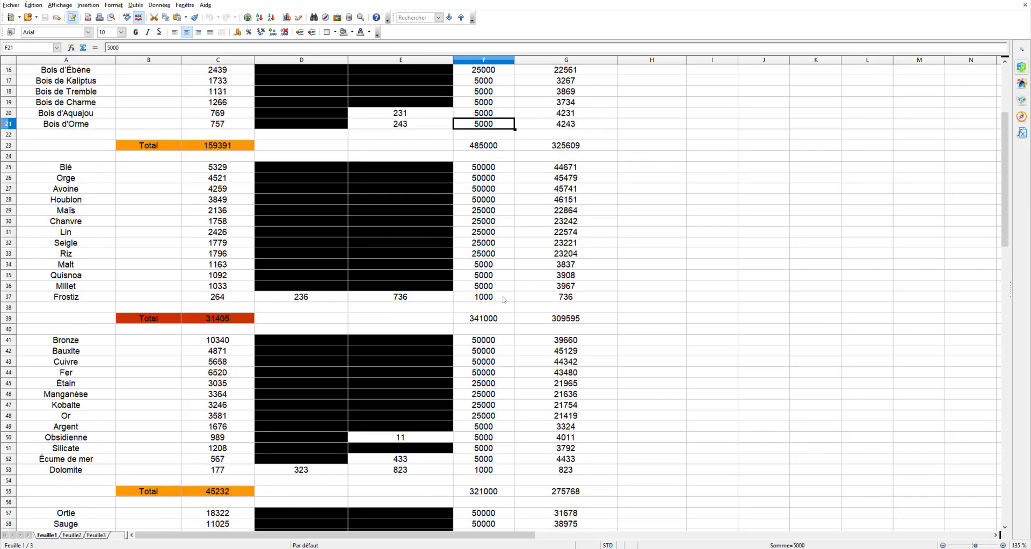
pyautogui.scroll(-1, 503, 299)
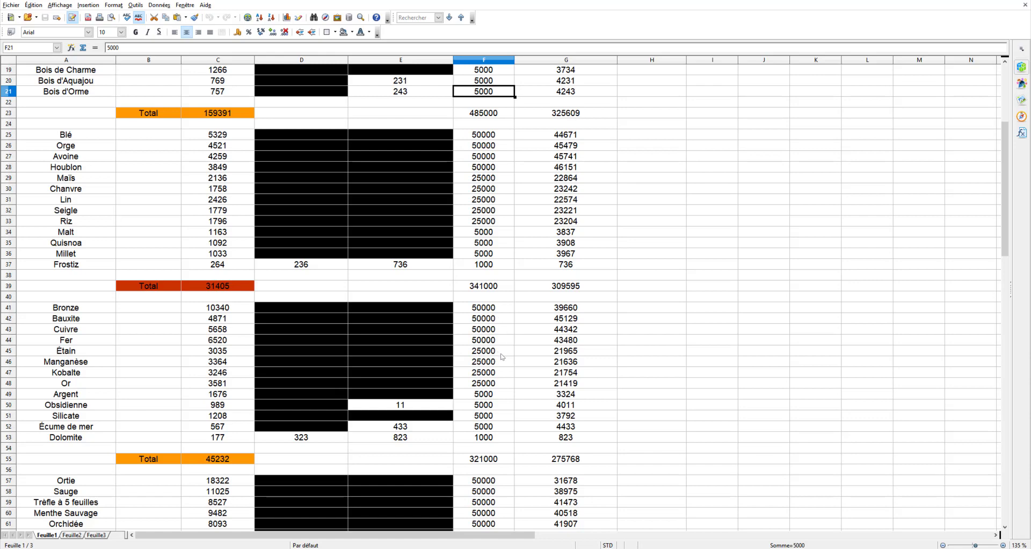
pyautogui.scroll(-3, 501, 344)
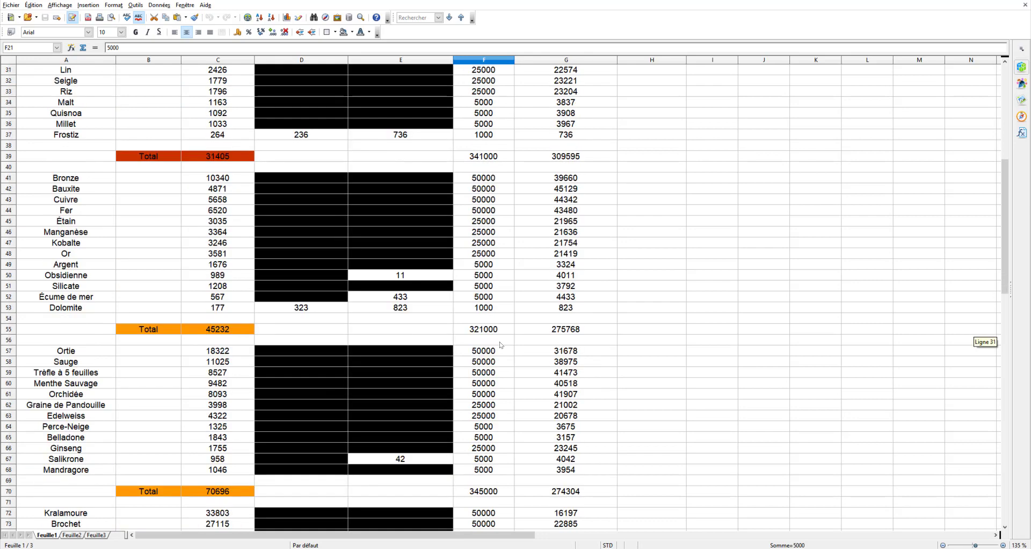
pyautogui.scroll(4, 501, 345)
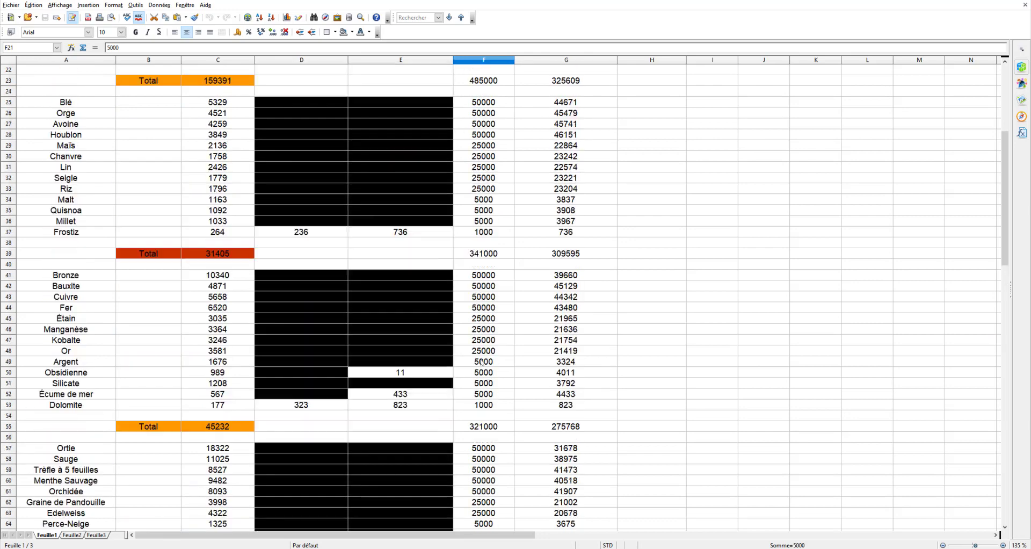
# Step: Inspect the Frostiz figures in row 37: quantity, amounts missing for the 500 and 1000 objectives, and final target
pyautogui.click(412, 263)
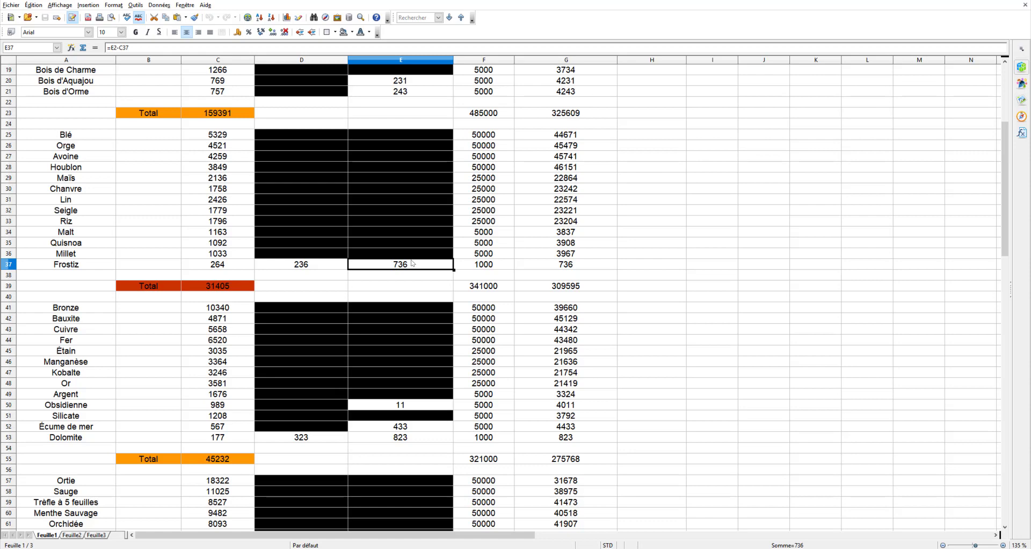
pyautogui.click(214, 265)
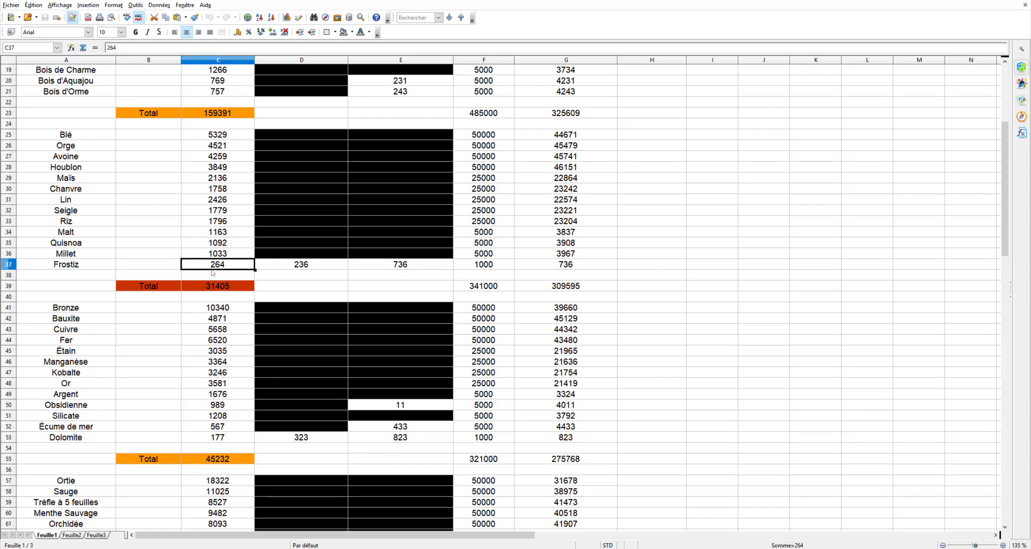
pyautogui.click(291, 267)
pyautogui.press('Left')
pyautogui.click(477, 267)
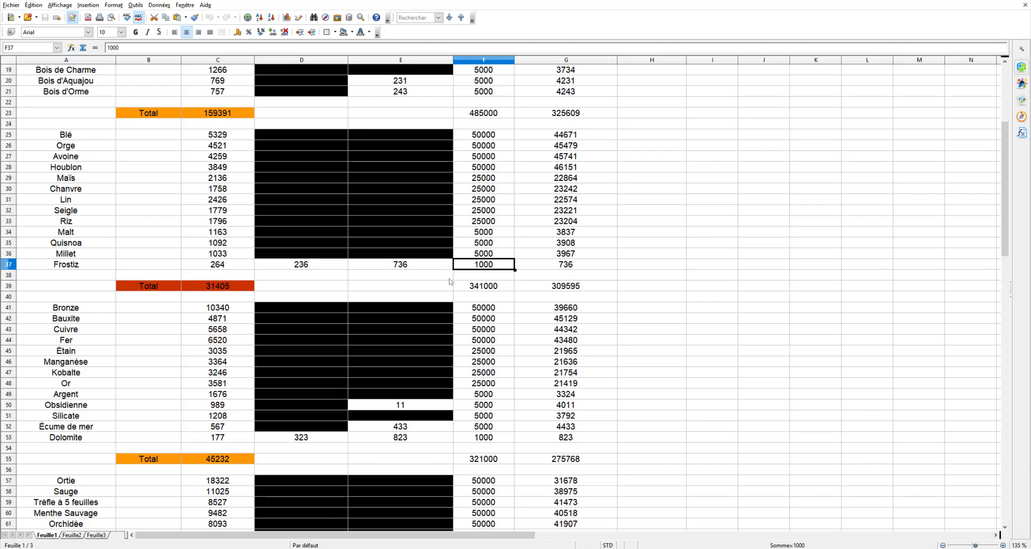
# Step: Check the target of Poiskaille in F93 against those of the other fish and plants
pyautogui.scroll(-2, 450, 281)
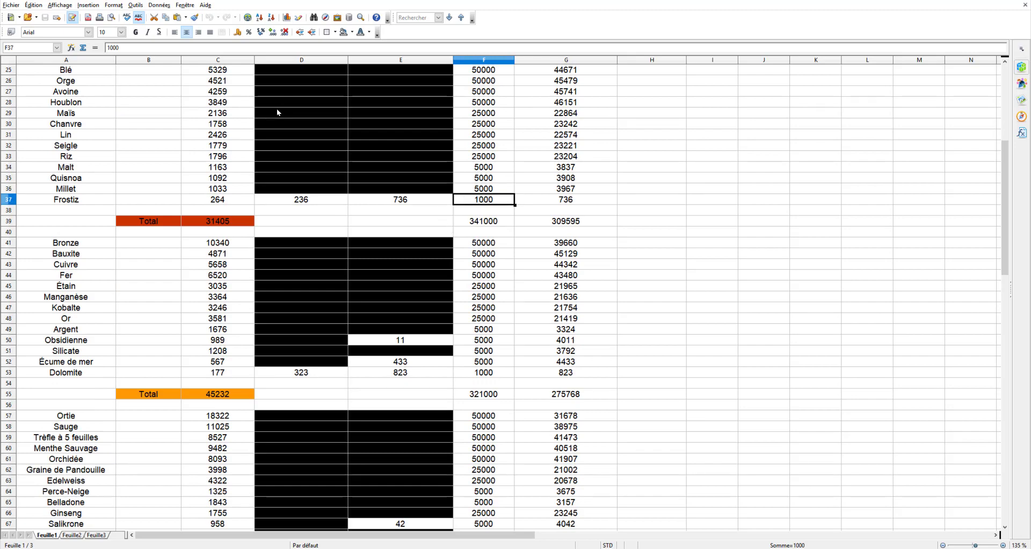
pyautogui.scroll(-2, 486, 203)
pyautogui.scroll(-8, 486, 203)
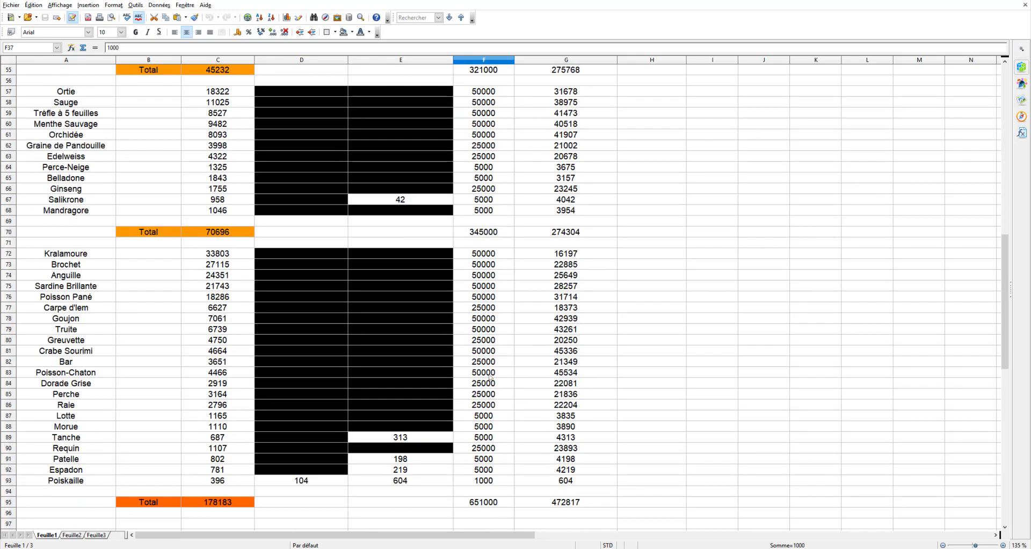
pyautogui.click(488, 480)
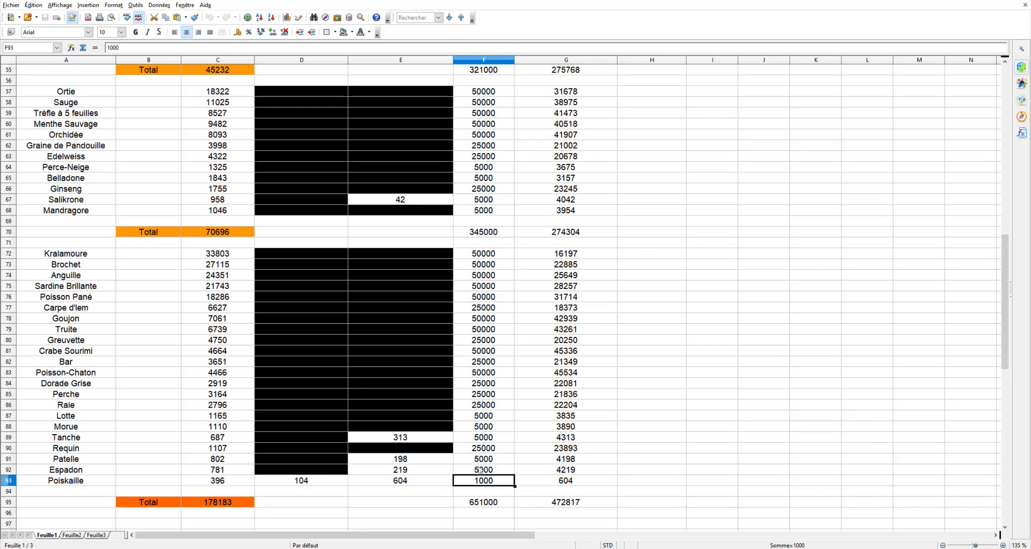
pyautogui.scroll(3, 481, 469)
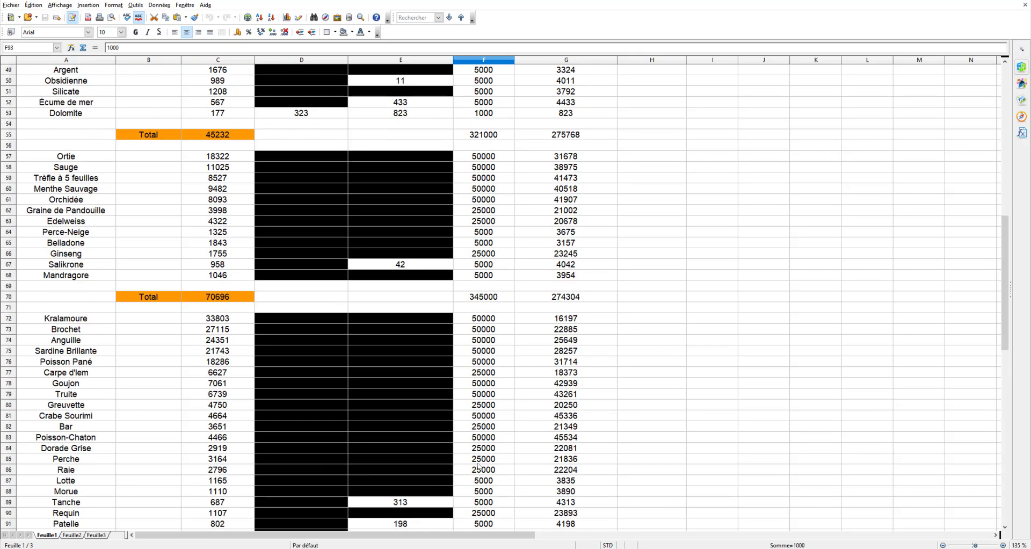
pyautogui.scroll(-3, 484, 465)
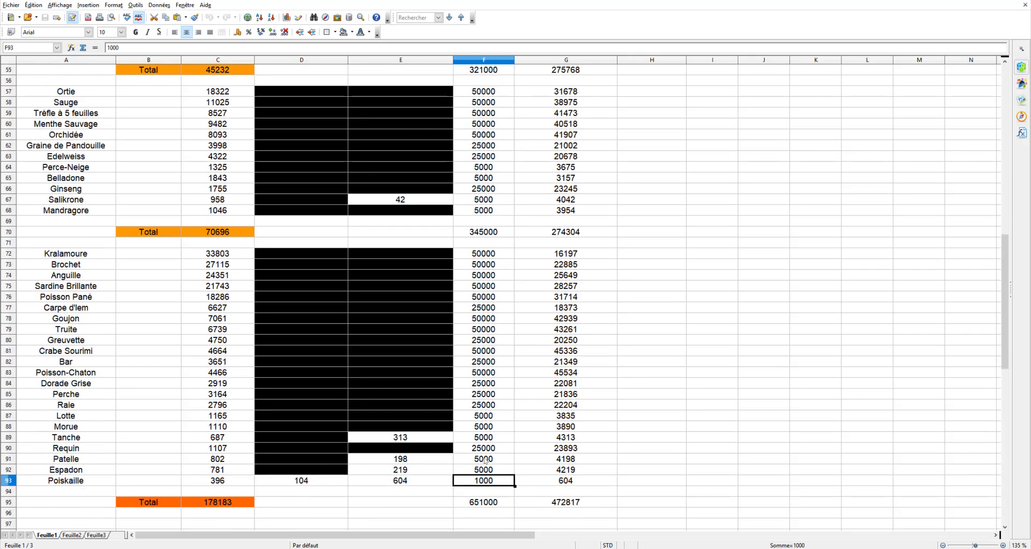
# Step: Check Dolomite's quantity and target in row 53, view its stack in the Dofus chest and return to the spreadsheet
pyautogui.scroll(4, 485, 461)
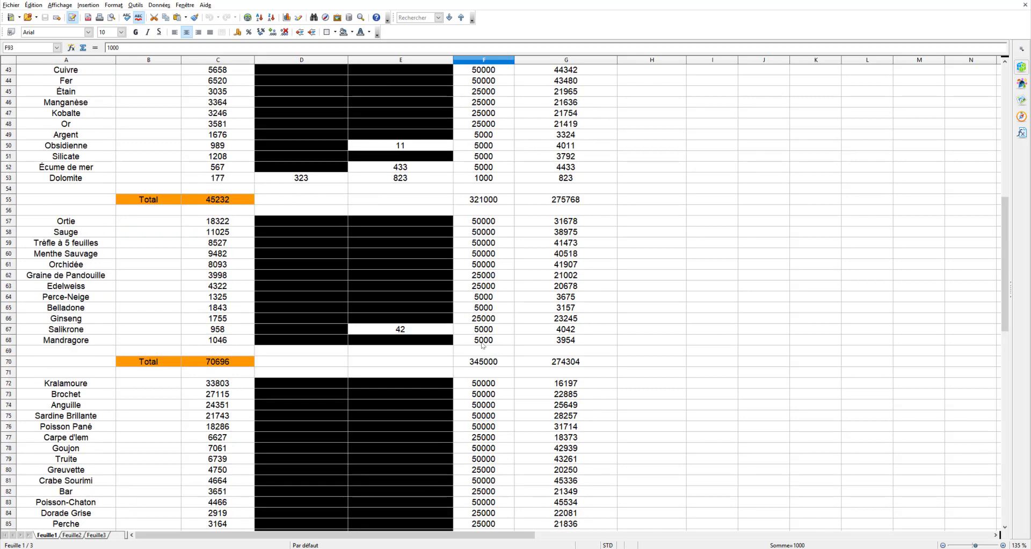
pyautogui.scroll(4, 483, 345)
pyautogui.click(483, 305)
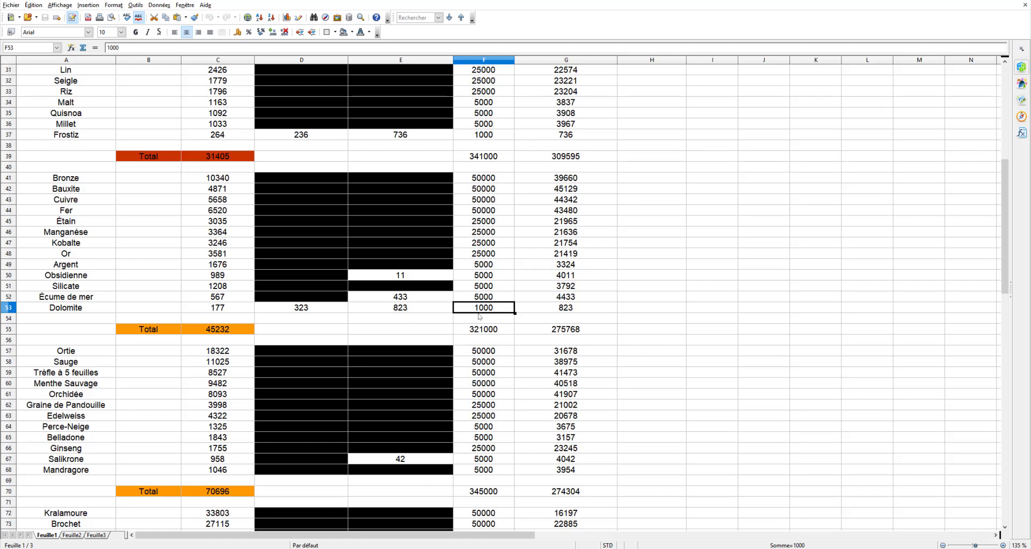
pyautogui.click(243, 308)
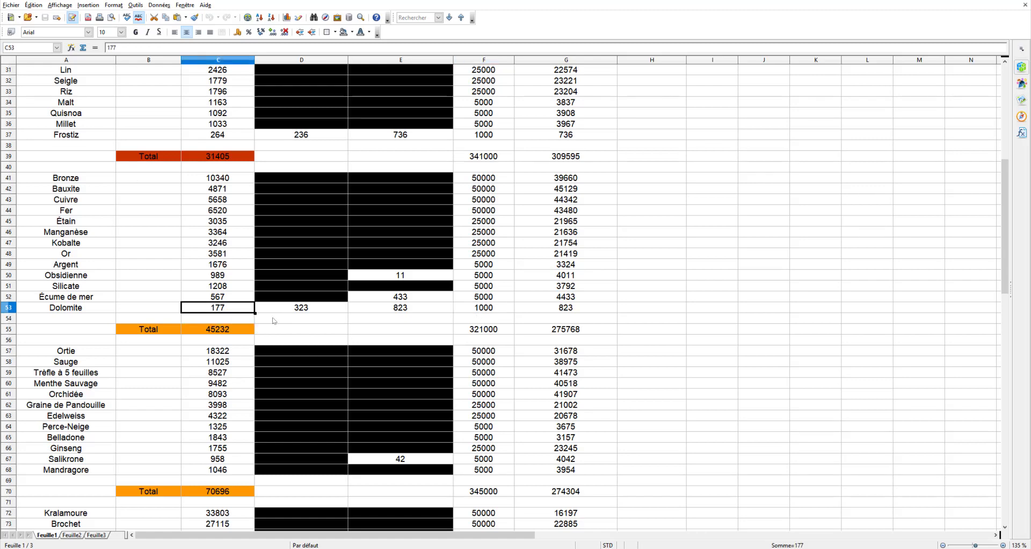
pyautogui.click(505, 310)
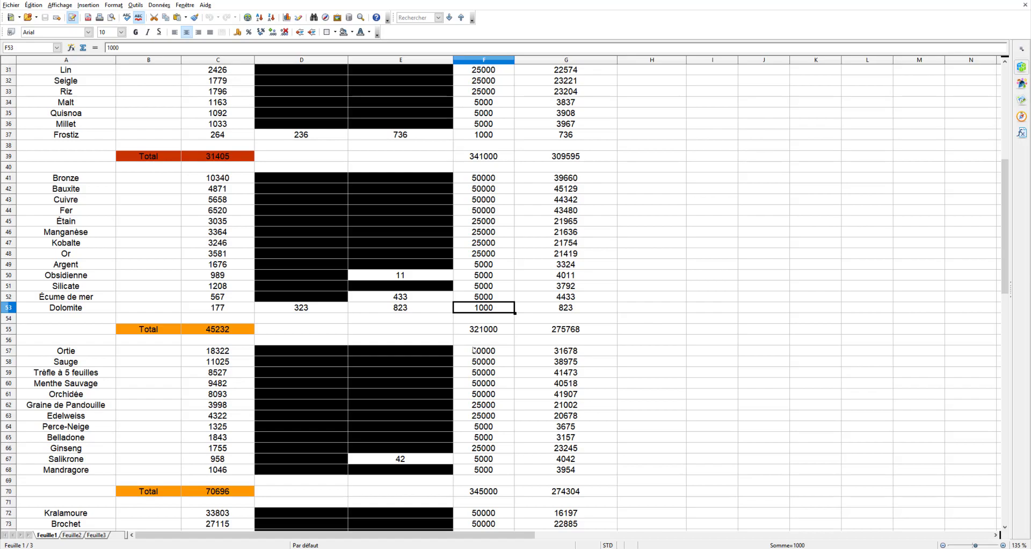
pyautogui.hotkey('alt', 'Tab')
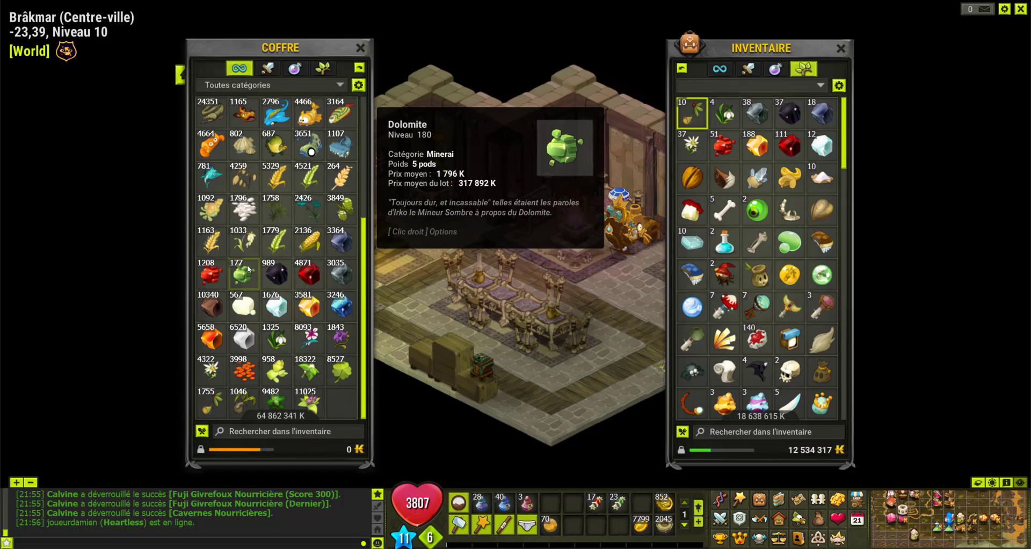
pyautogui.hotkey('alt', 'Tab')
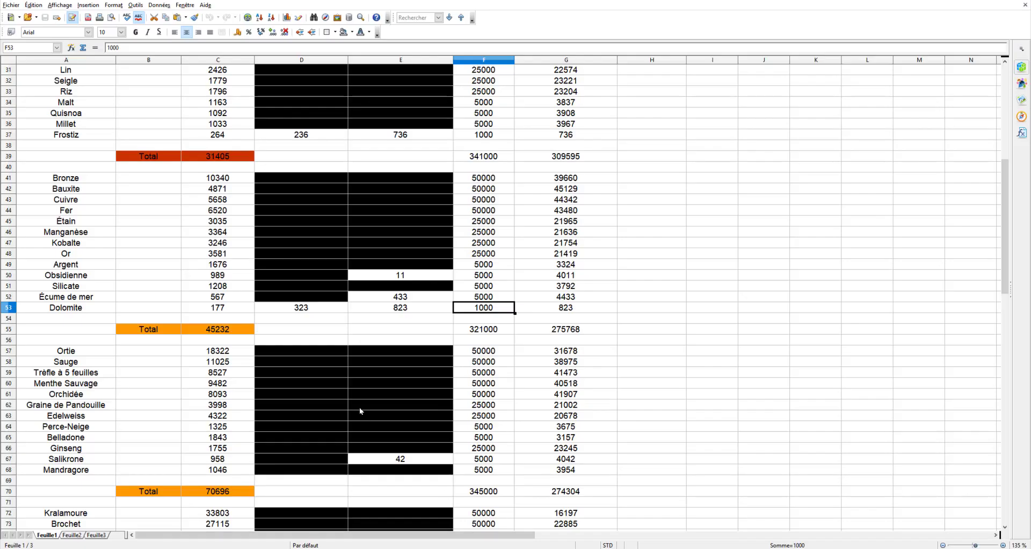
# Step: Compare the column F targets of the rarest resources: Écume de mer, Dolomite, Frostiz and Poiskaille
pyautogui.click(482, 298)
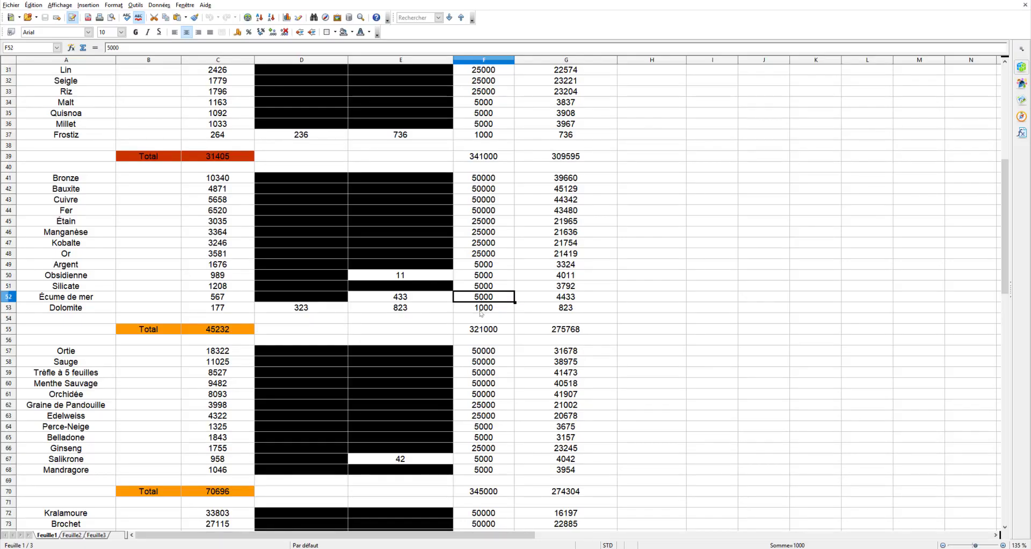
pyautogui.click(483, 311)
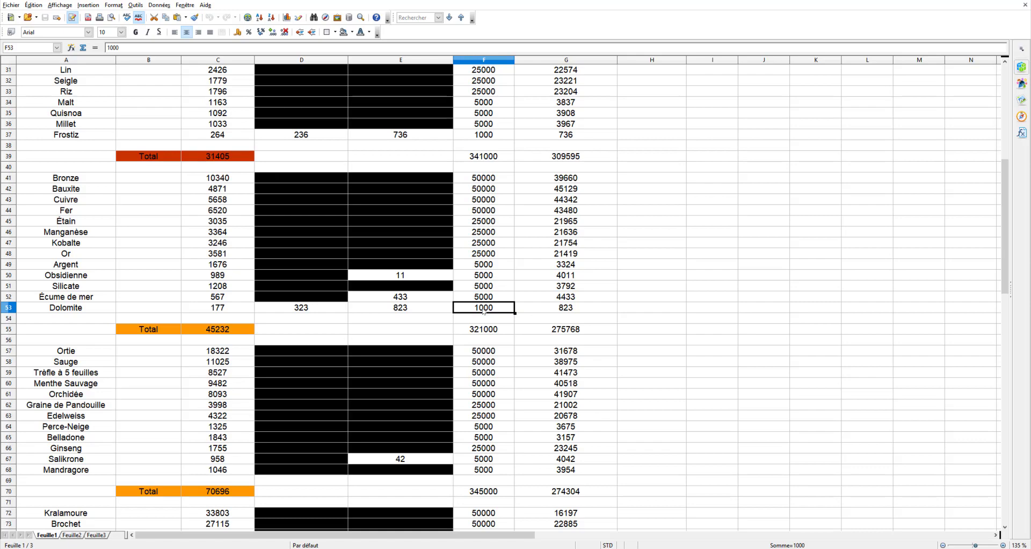
pyautogui.scroll(4, 484, 276)
pyautogui.click(484, 270)
pyautogui.scroll(1, 484, 276)
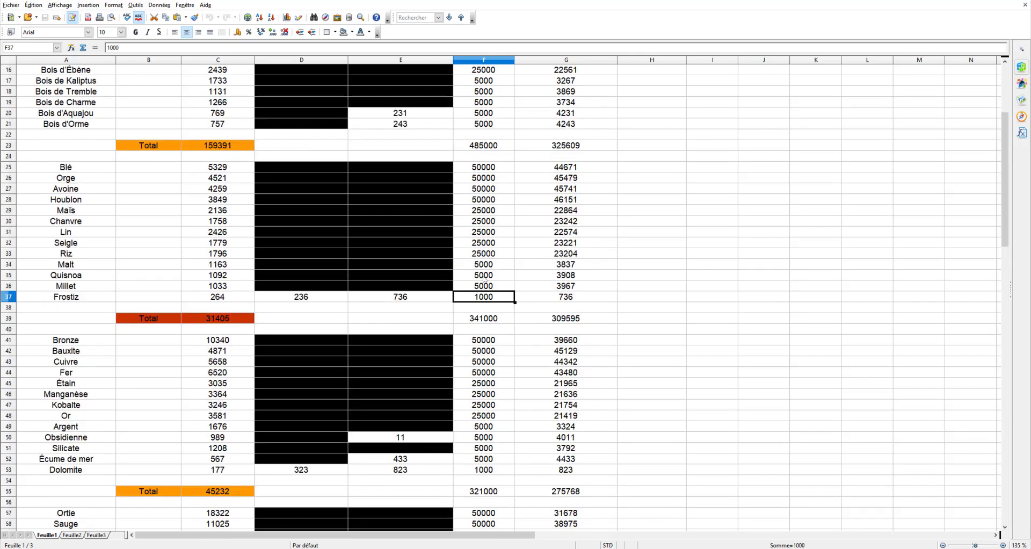
pyautogui.scroll(-5, 484, 279)
pyautogui.click(483, 309)
pyautogui.scroll(-6, 483, 316)
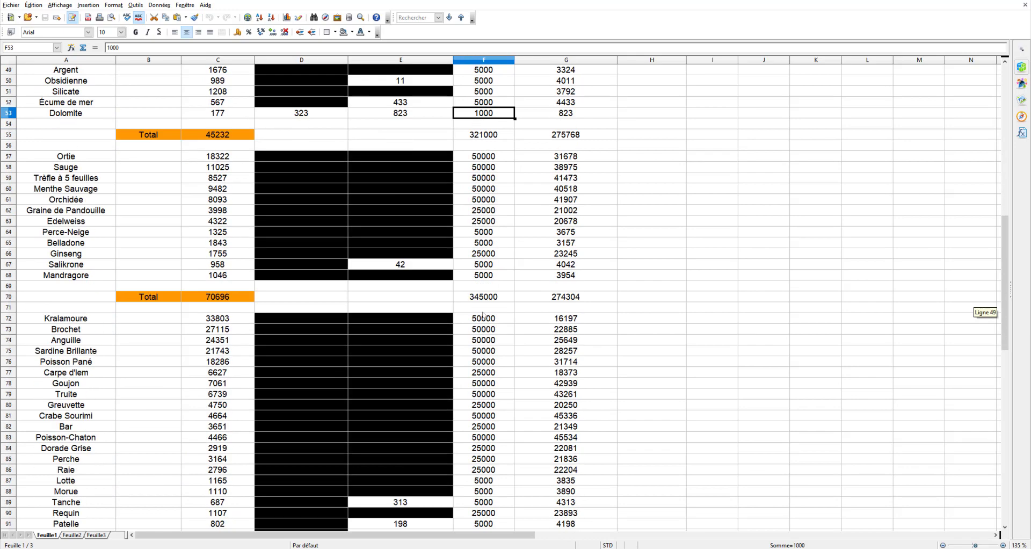
pyautogui.scroll(-4, 483, 316)
pyautogui.click(481, 414)
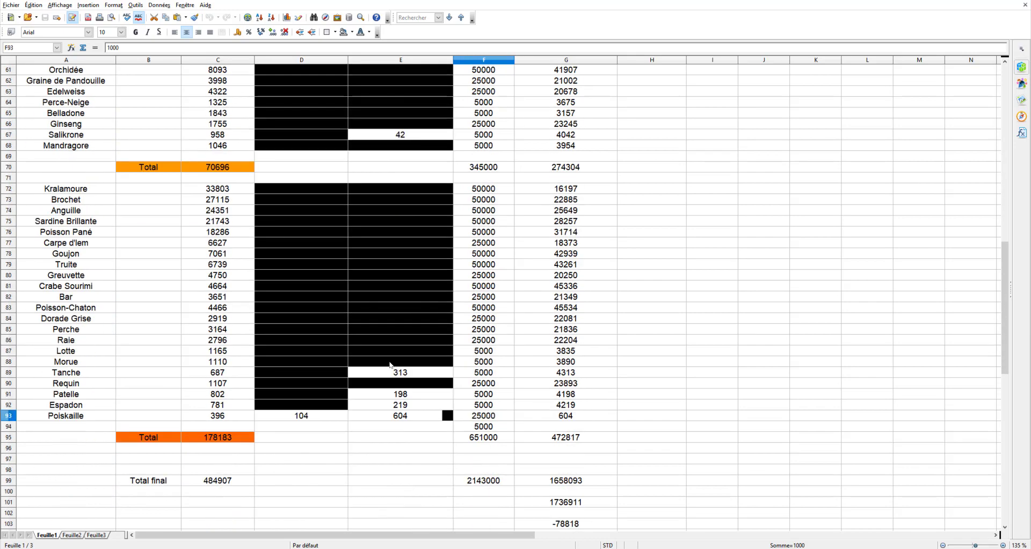
# Step: Review the resource lists from the woods down to the fish and inspect the final remaining total in G99
pyautogui.scroll(17, 390, 364)
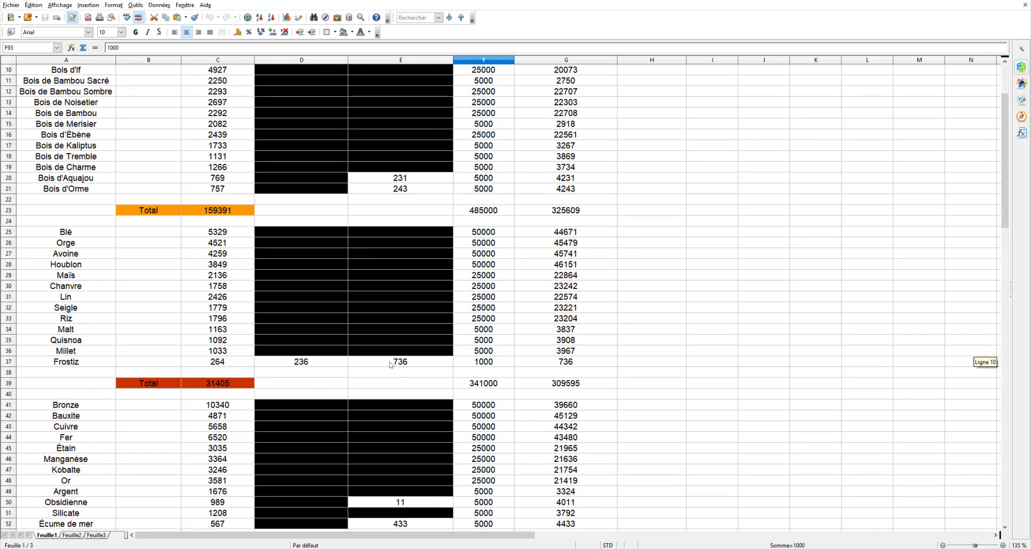
pyautogui.scroll(-18, 390, 364)
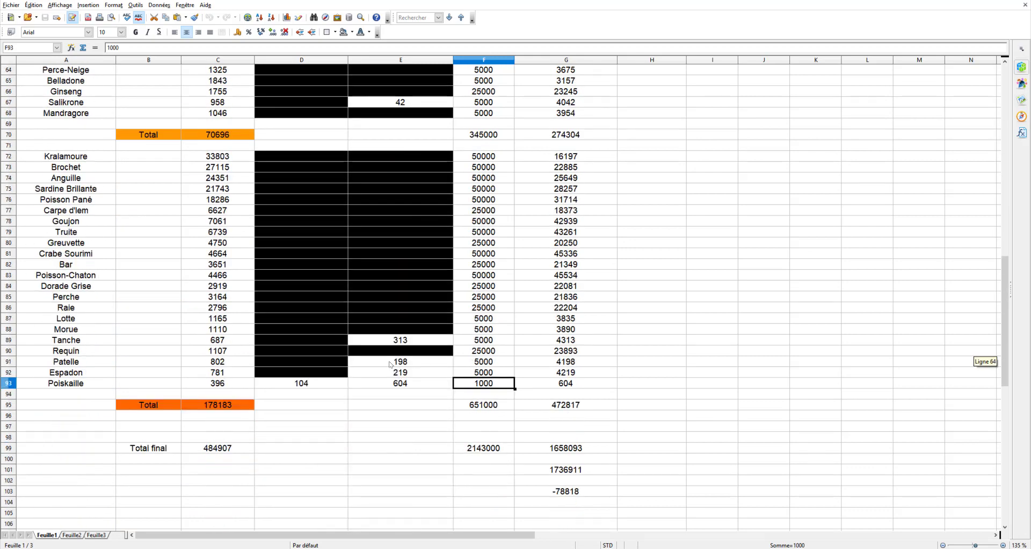
pyautogui.click(586, 489)
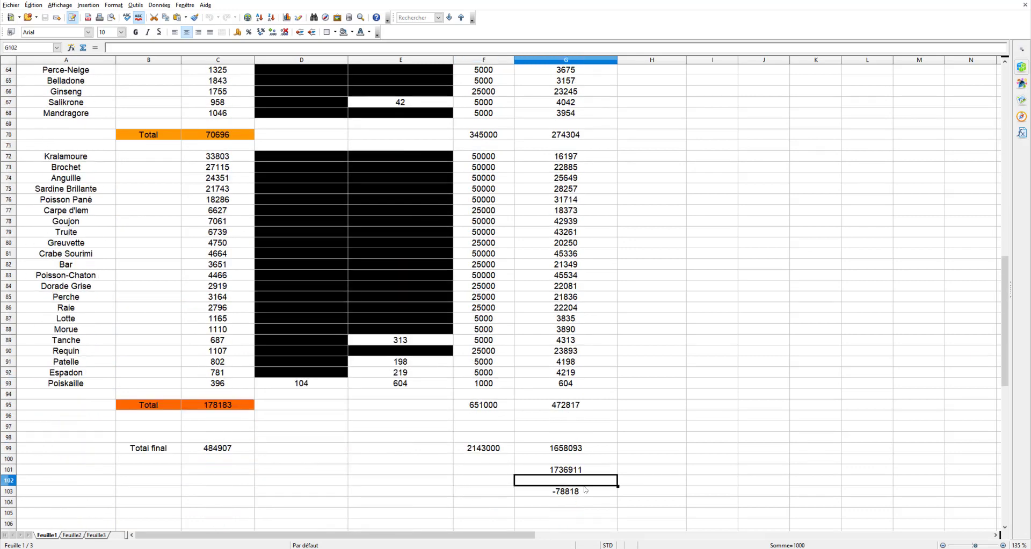
pyautogui.click(542, 446)
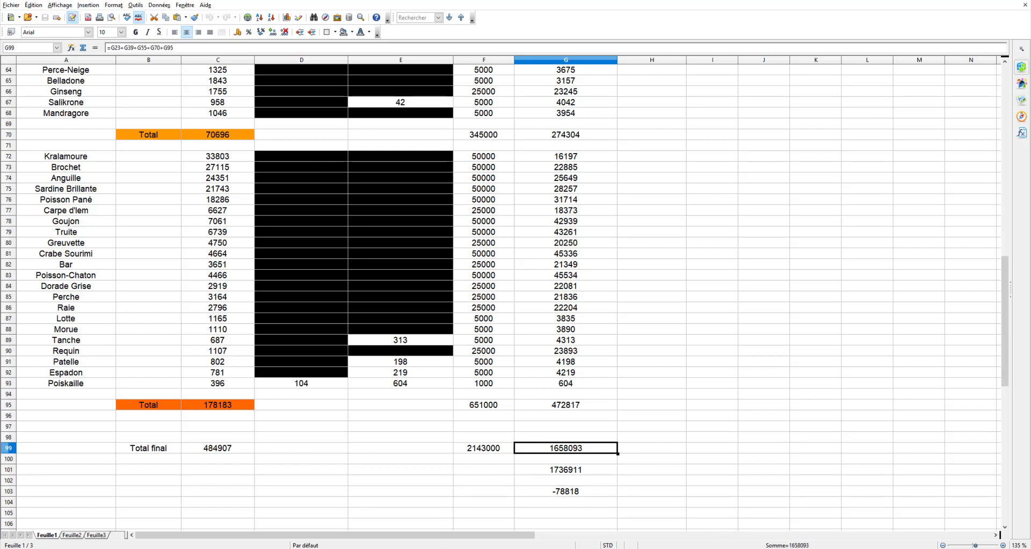
# Step: Switch to Dofus and look through the chest's stacks of woods, fish, cereals, ores and flowers, viewing the details of Belladone and Etain
pyautogui.hotkey('alt', 'Tab')
pyautogui.moveTo(330, 340)
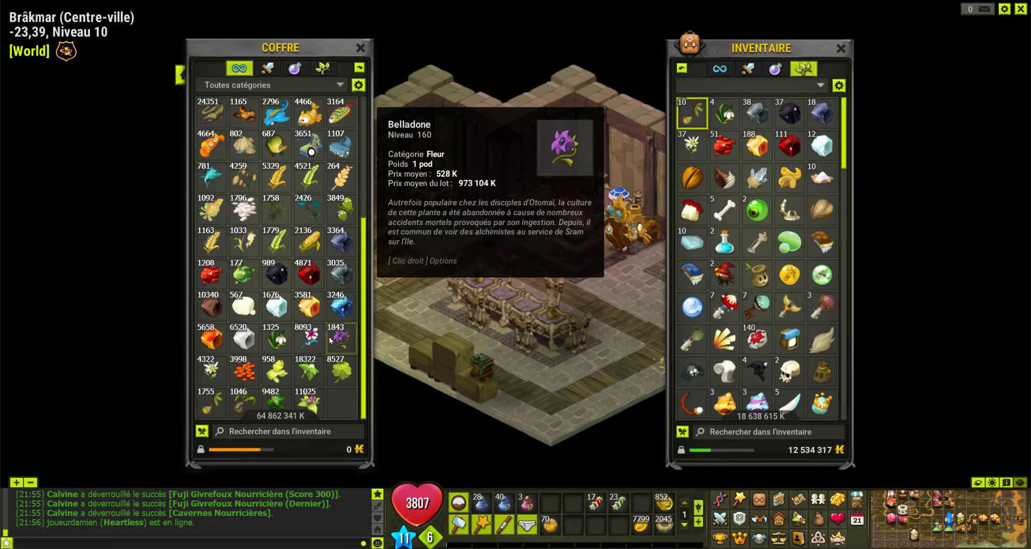
pyautogui.moveTo(329, 282)
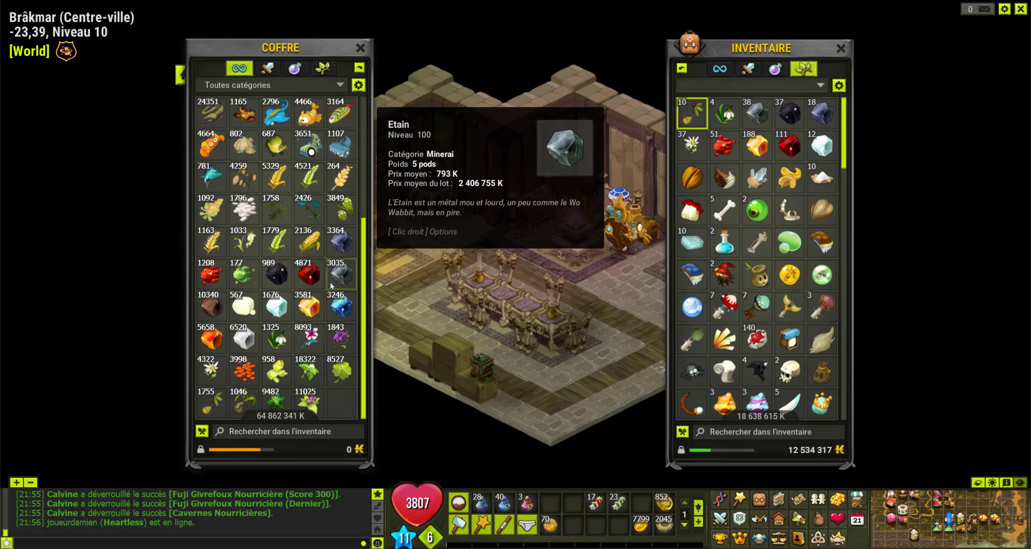
pyautogui.scroll(3, 314, 326)
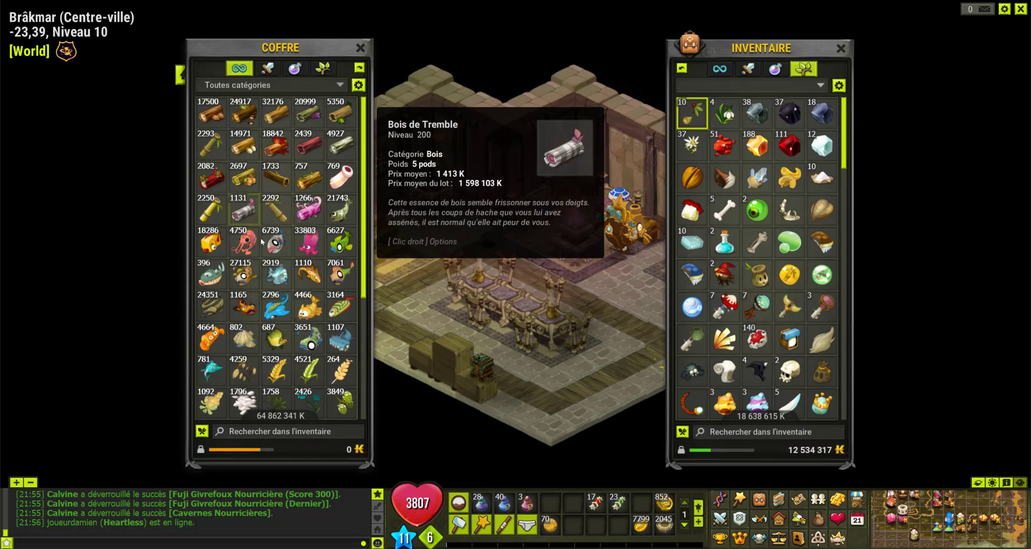
pyautogui.scroll(-3, 262, 243)
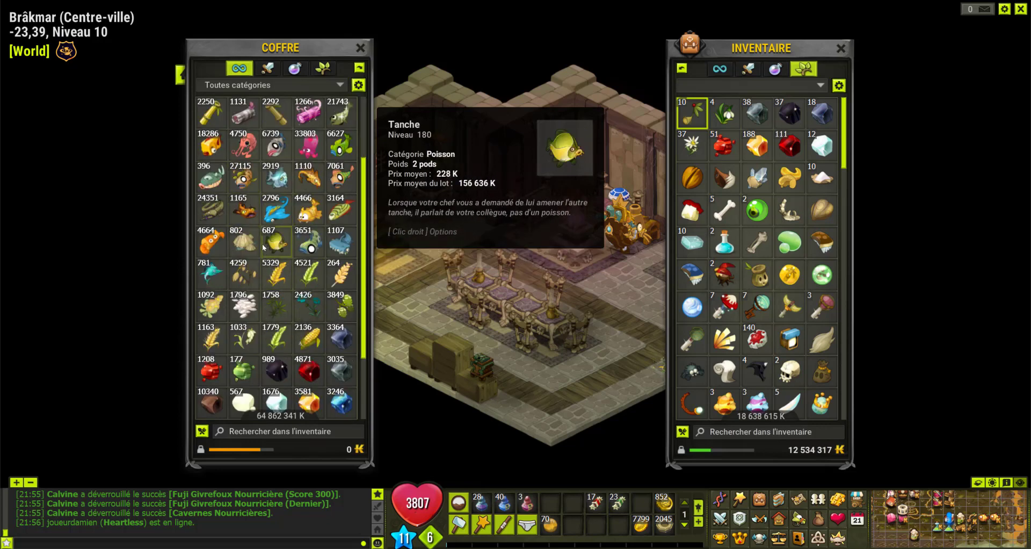
pyautogui.scroll(-3, 239, 282)
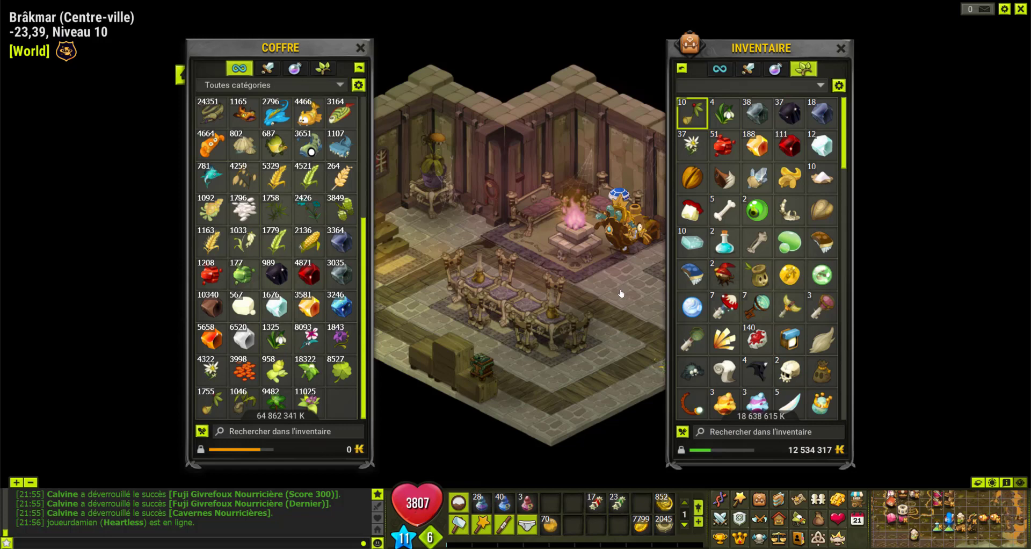
pyautogui.scroll(6, 363, 295)
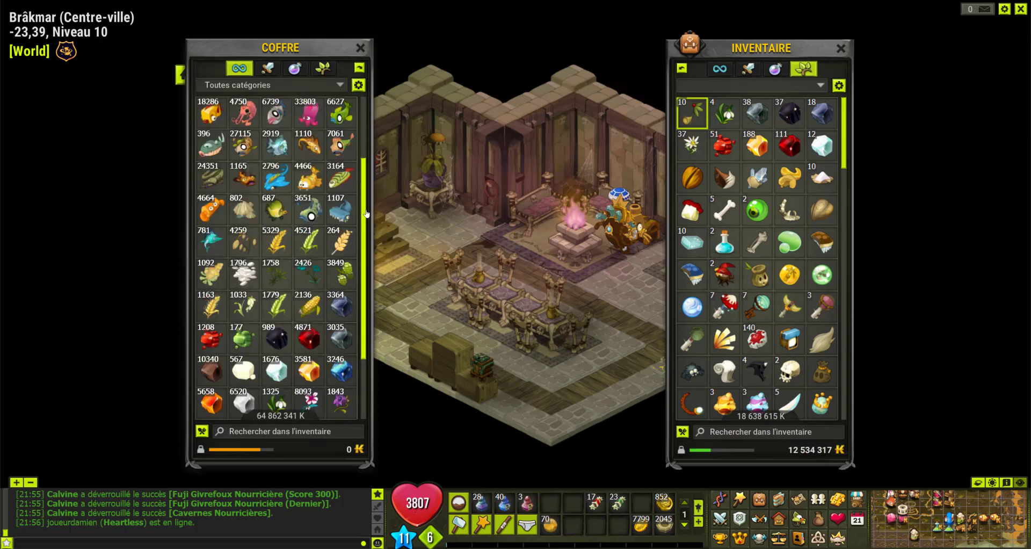